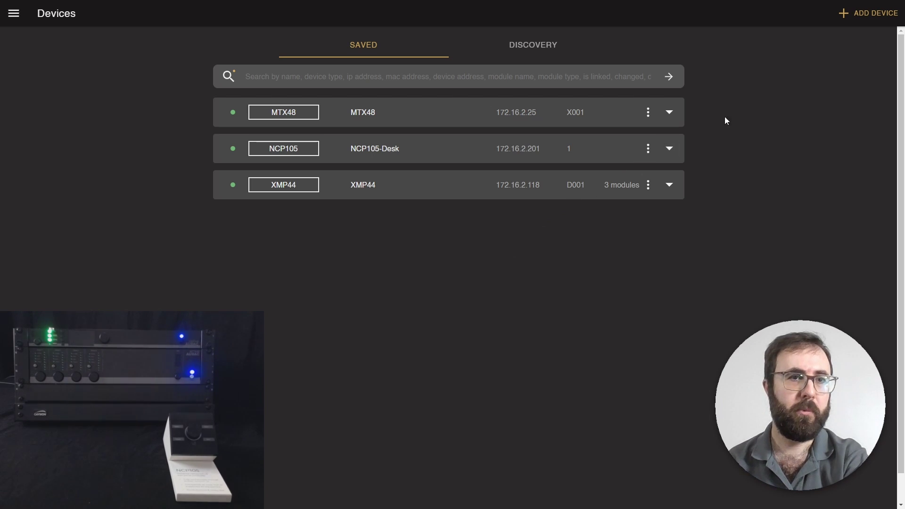
- Add a linked Commander device with IP address 172.16.2.25
left_click(855, 18)
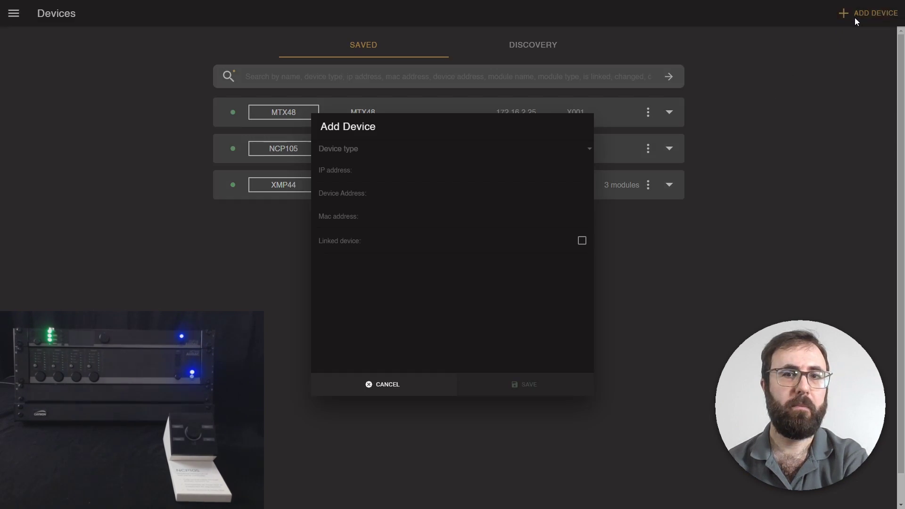
left_click(566, 155)
scroll(448, 240, "down", 9)
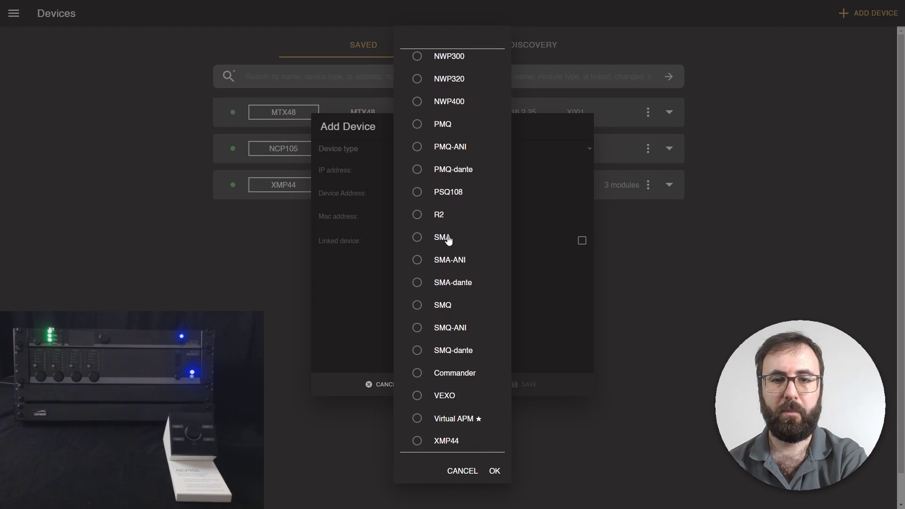
left_click(440, 374)
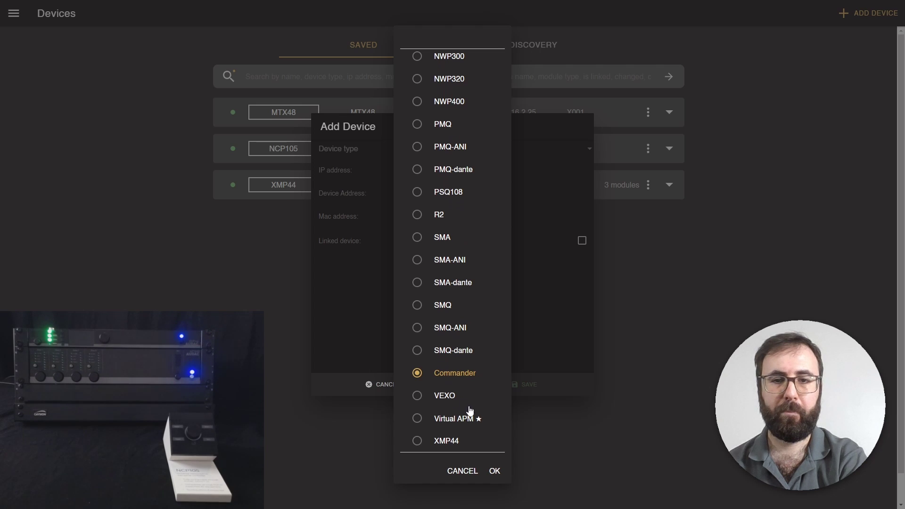
left_click(495, 471)
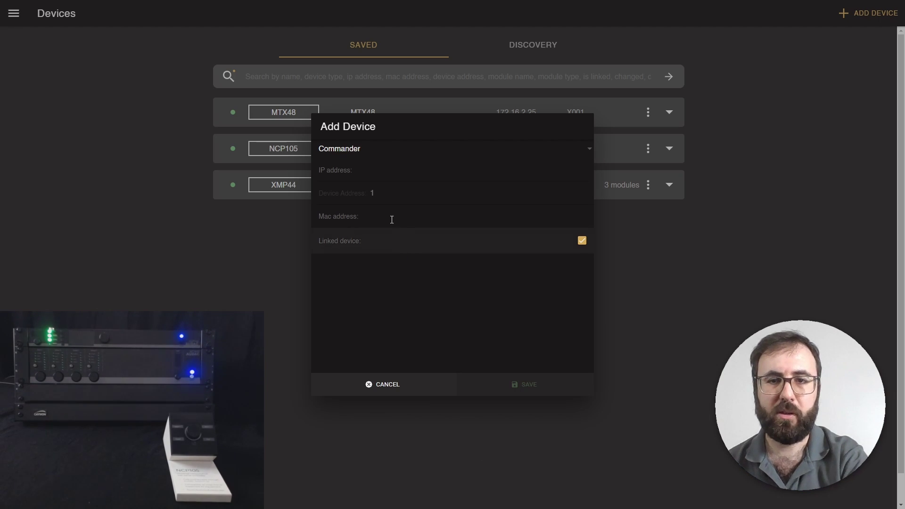
left_click(373, 173)
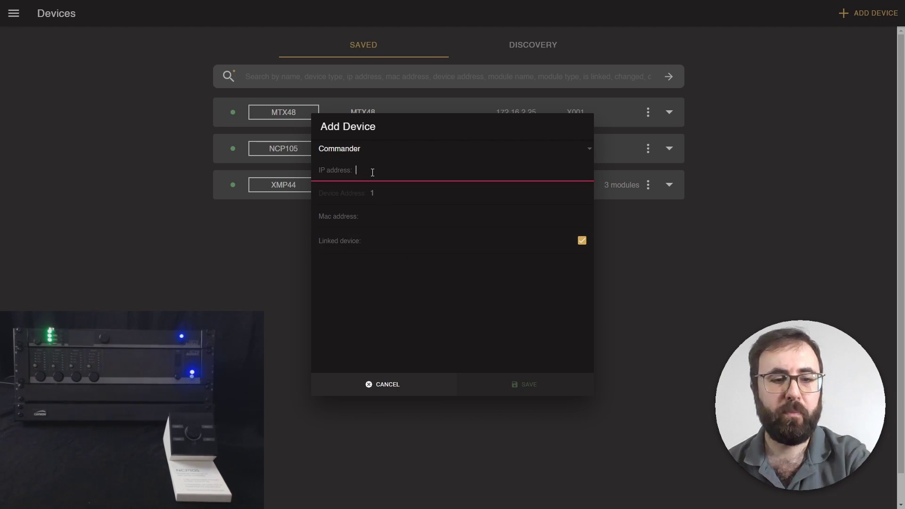
type("172.16.2.25")
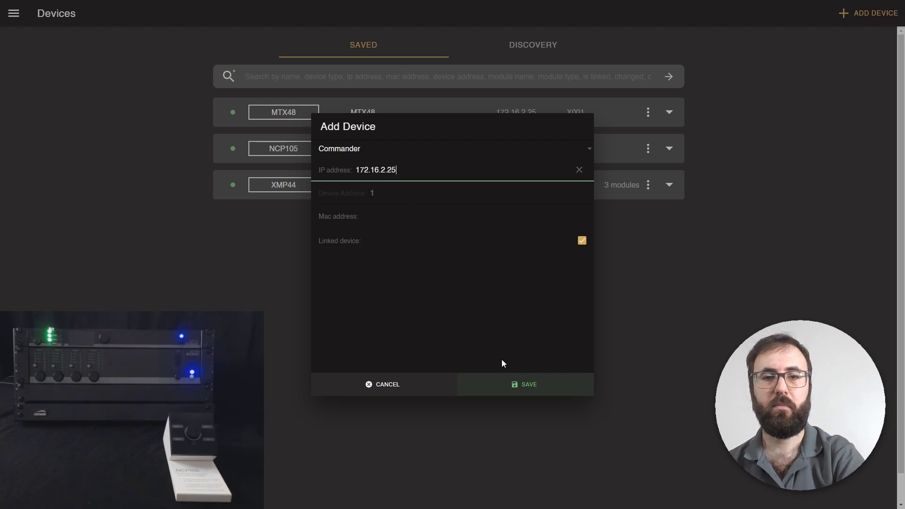
left_click(506, 390)
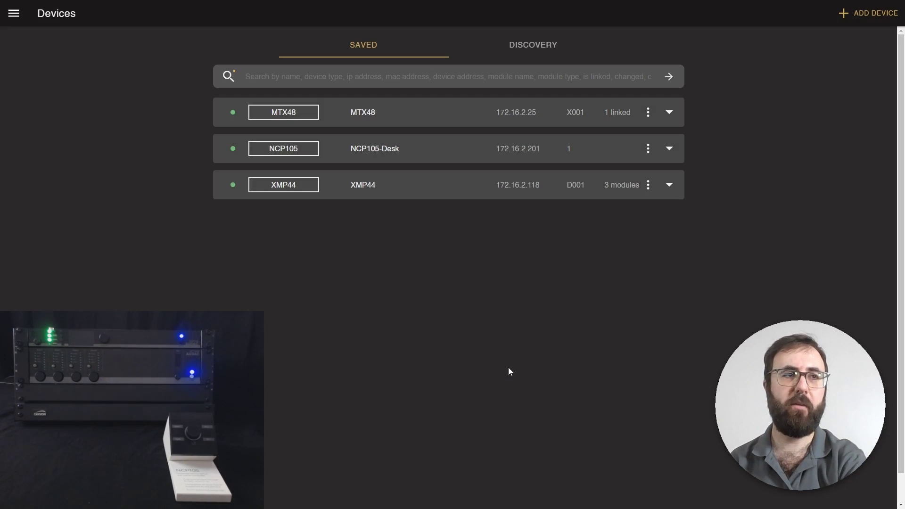
- Check MTX48's linked Commander, then add a second linked Commander at 172.16.2.118
left_click(669, 112)
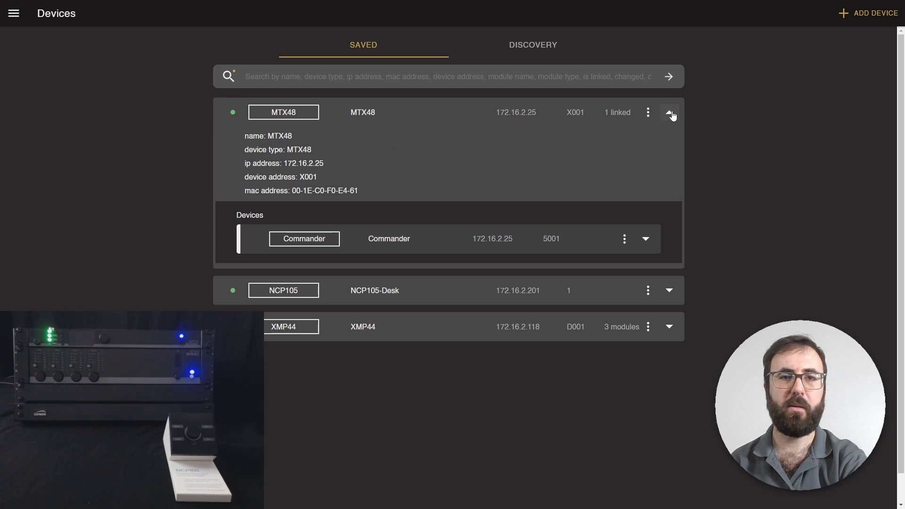
left_click(670, 113)
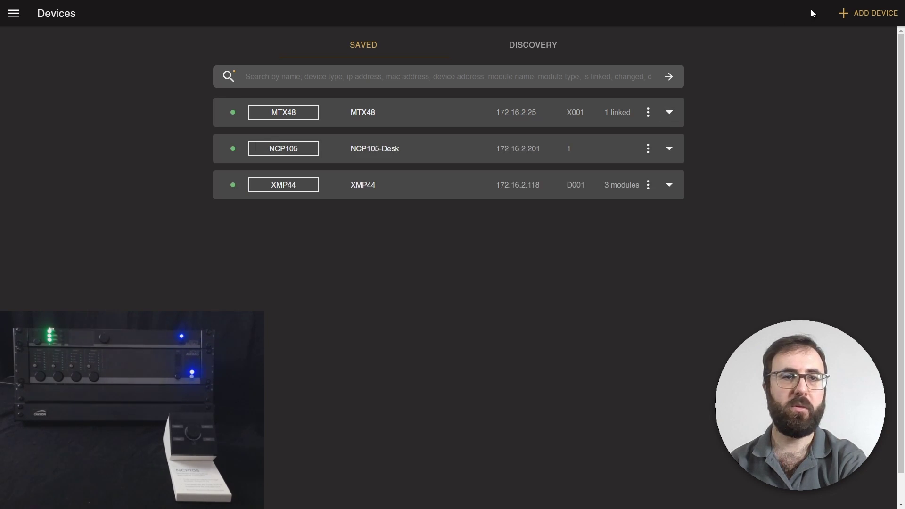
left_click(854, 18)
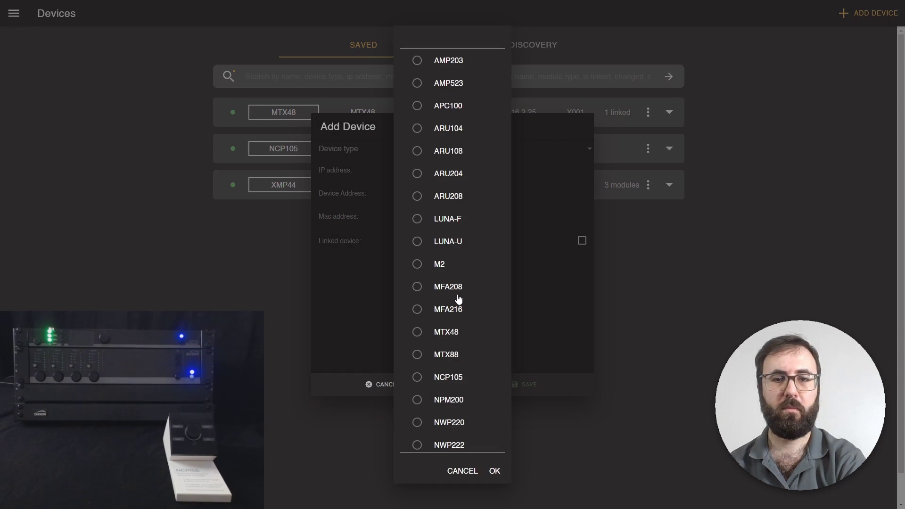
scroll(456, 297, "down", 5)
left_click(435, 375)
left_click(495, 472)
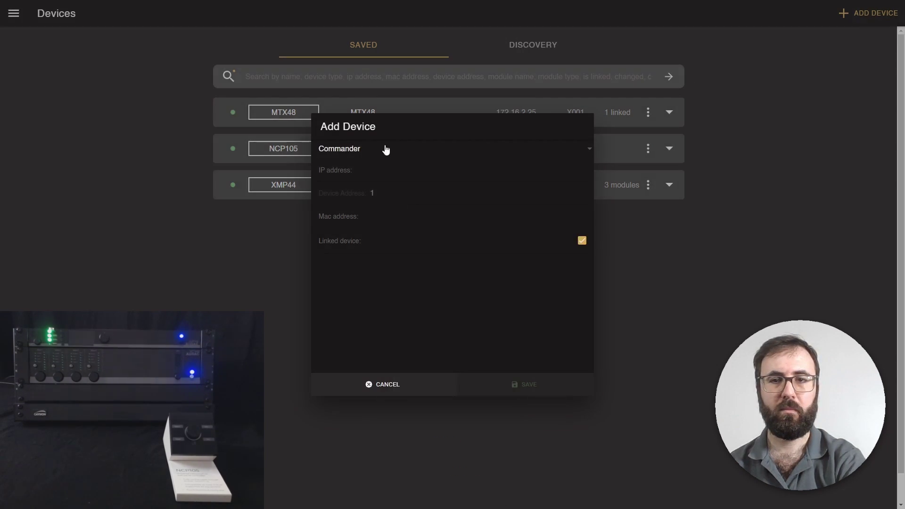
left_click(371, 168)
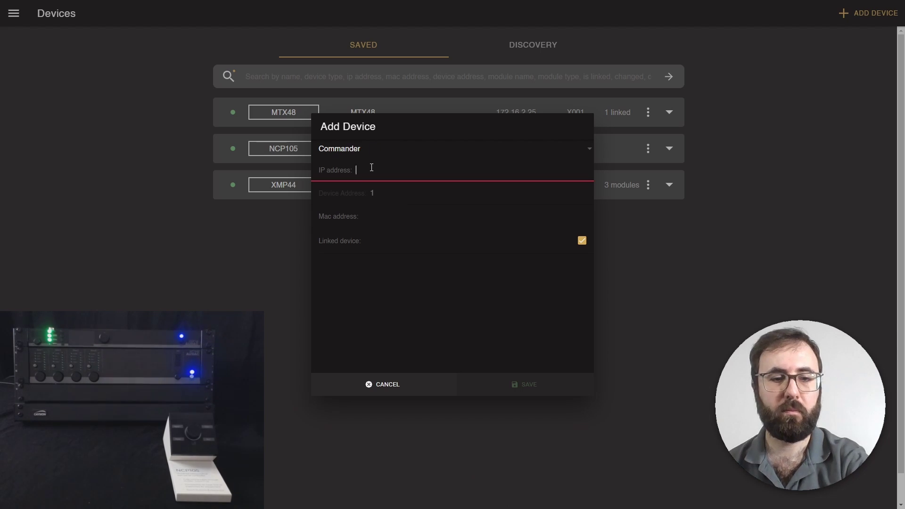
type("172.16.2.")
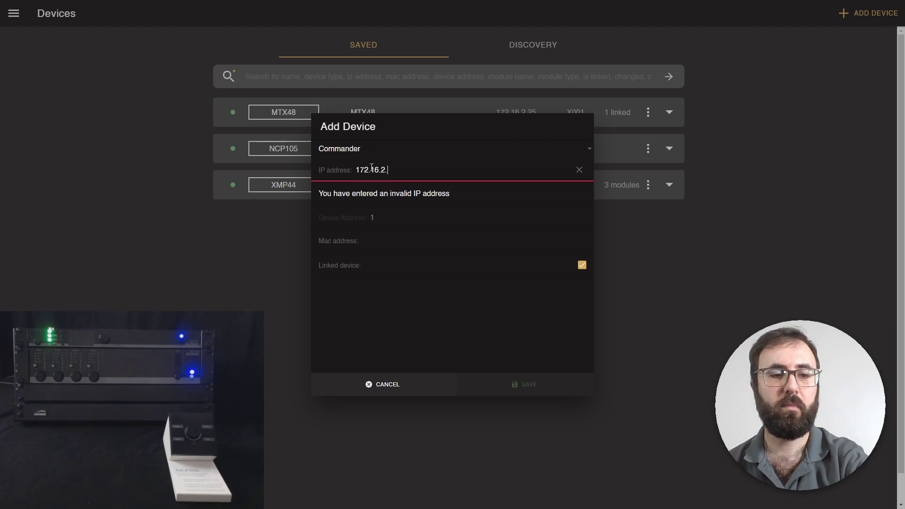
type("118")
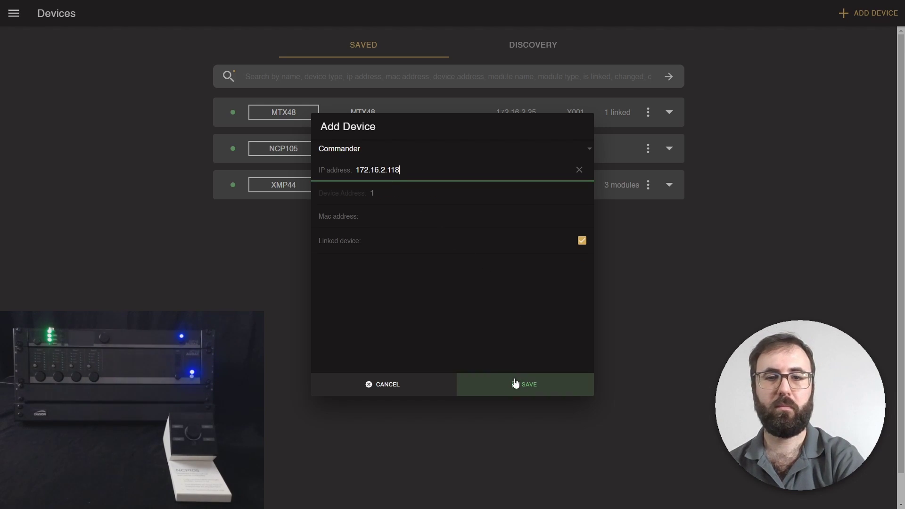
left_click(515, 384)
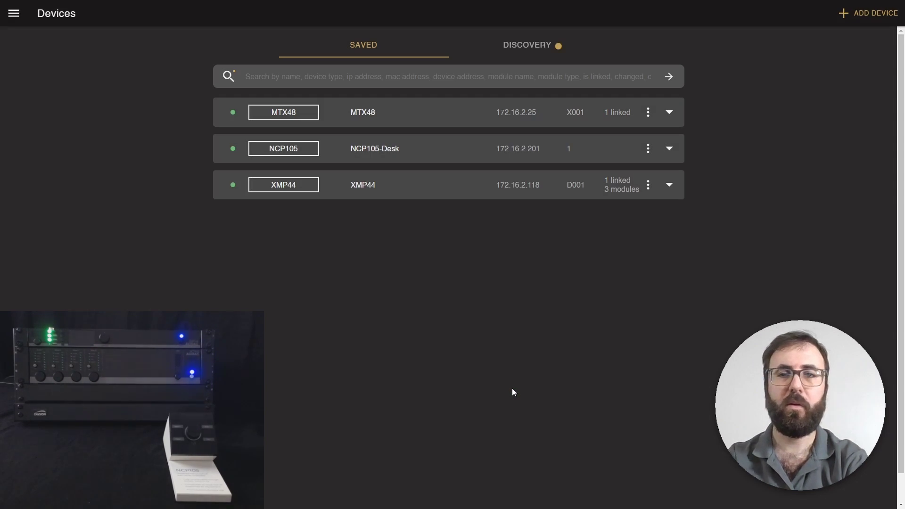
- Open the settings of MTX48's linked Commander and begin adding a new command
left_click(669, 113)
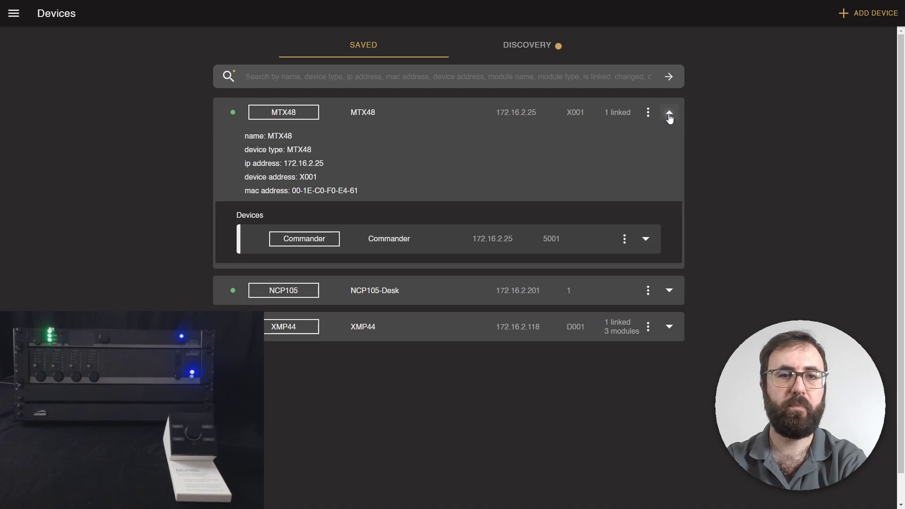
left_click(412, 240)
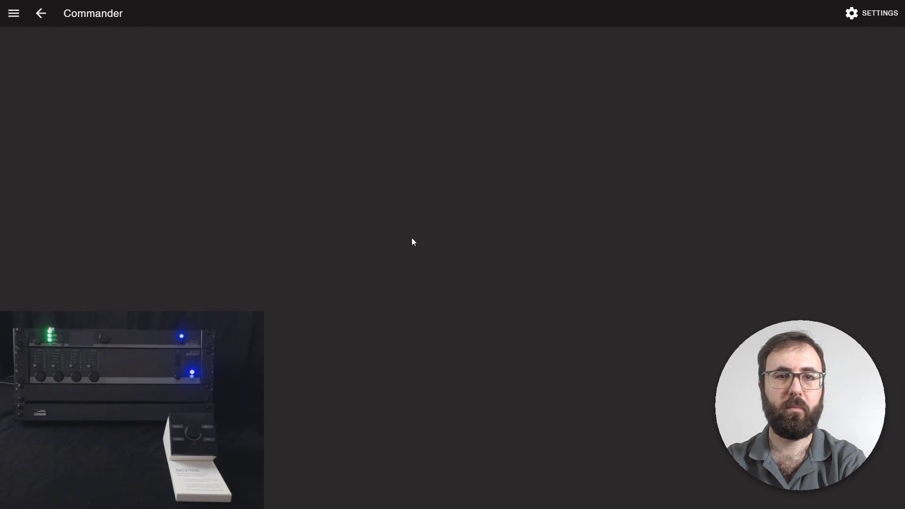
left_click(857, 20)
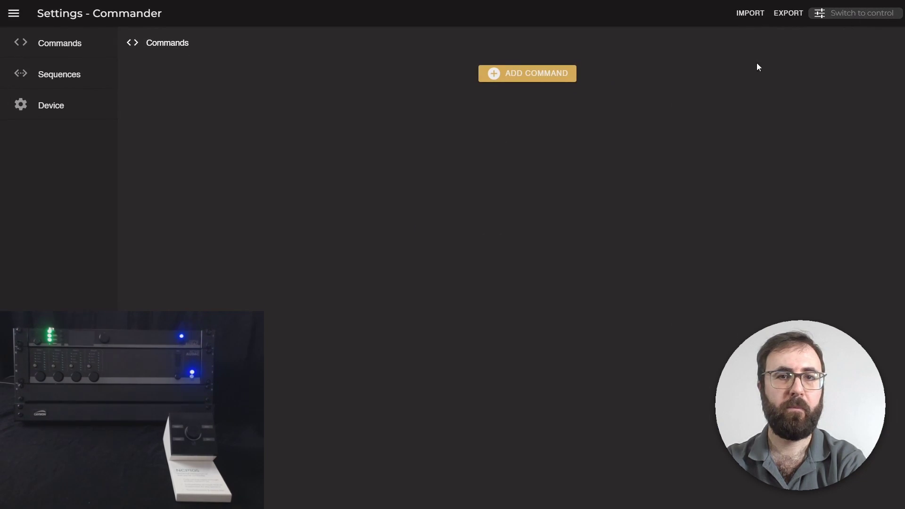
left_click(525, 82)
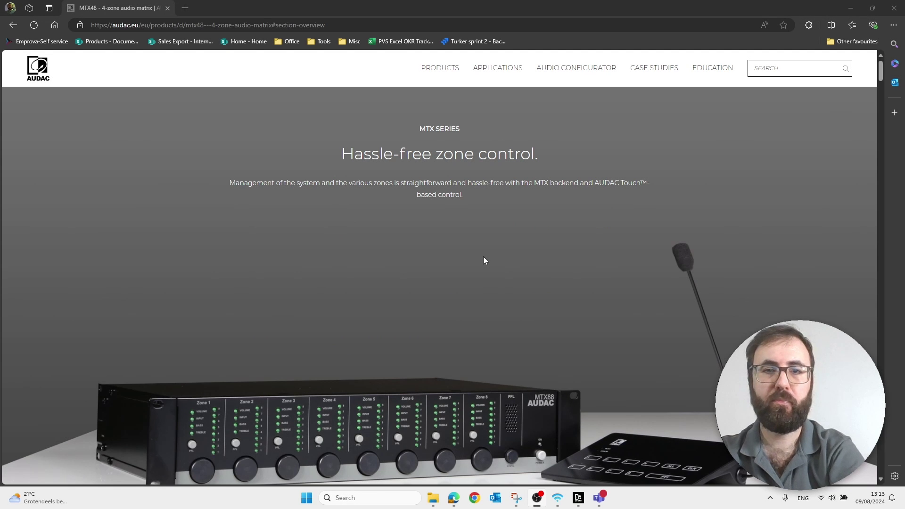
- Scroll down the MTX48 product page to its Downloads section
scroll(484, 260, "down", 5)
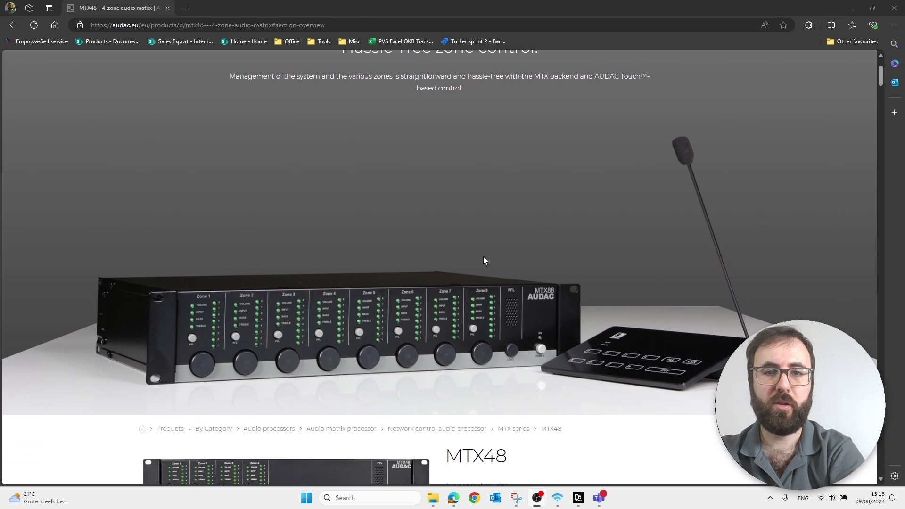
scroll(486, 271, "down", 3)
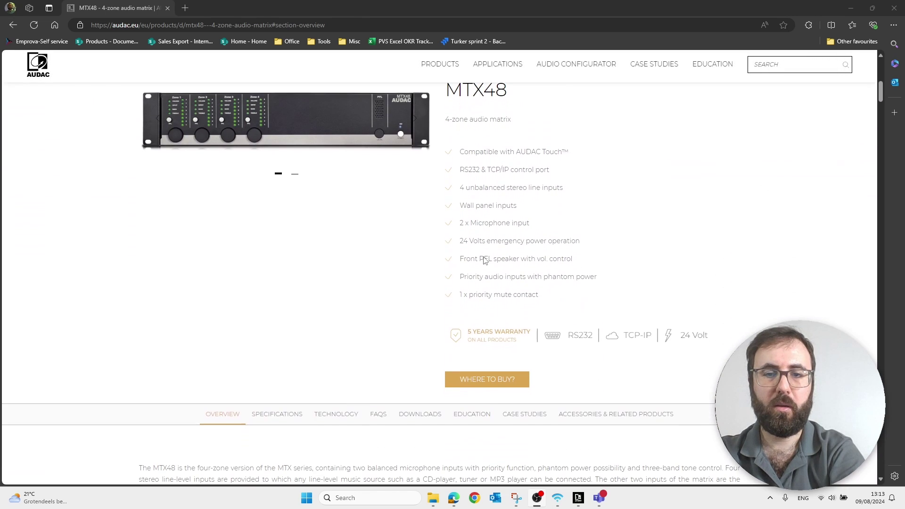
left_click(409, 419)
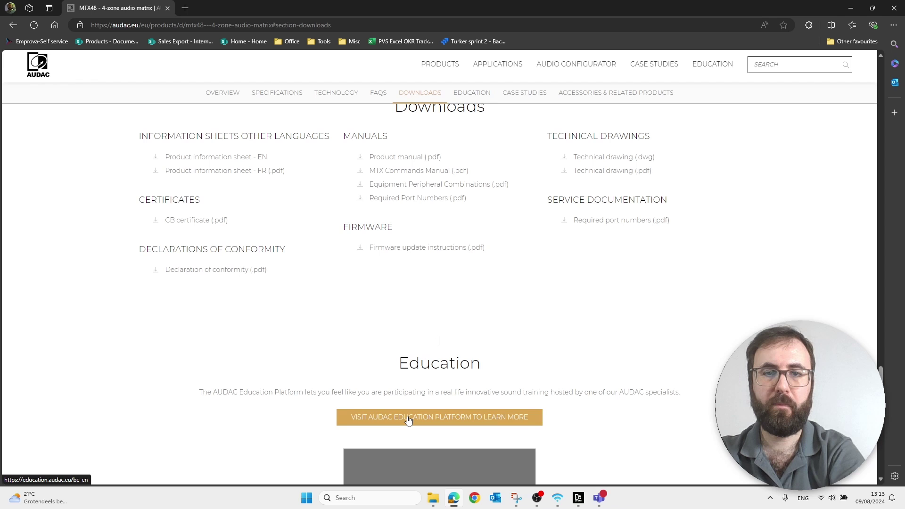
- Open the MTX Commands Manual PDF and scroll to the SVU0x/SVD0x volume commands on page 4
left_click(461, 174)
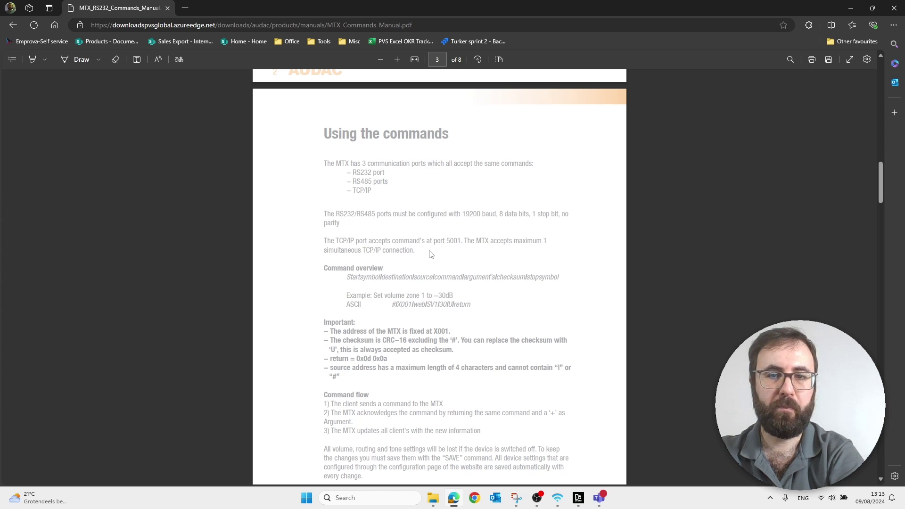
scroll(430, 255, "down", 6)
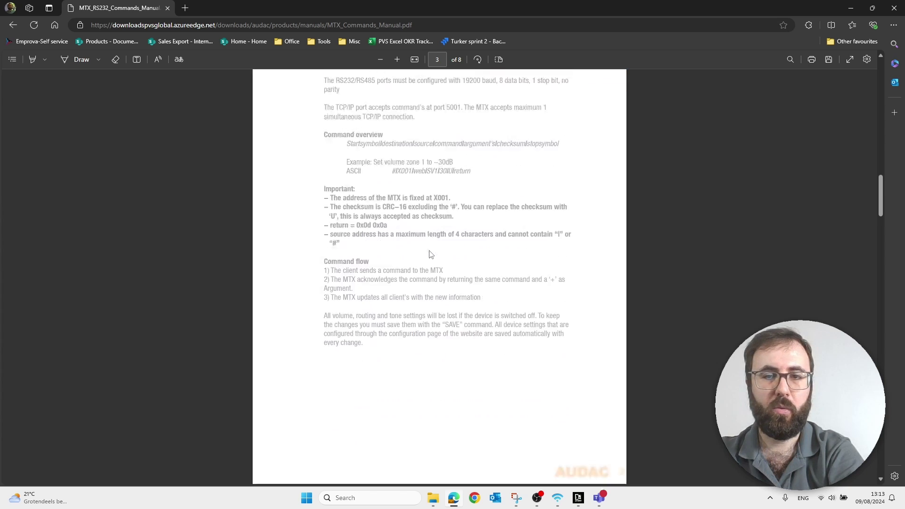
scroll(431, 254, "down", 4)
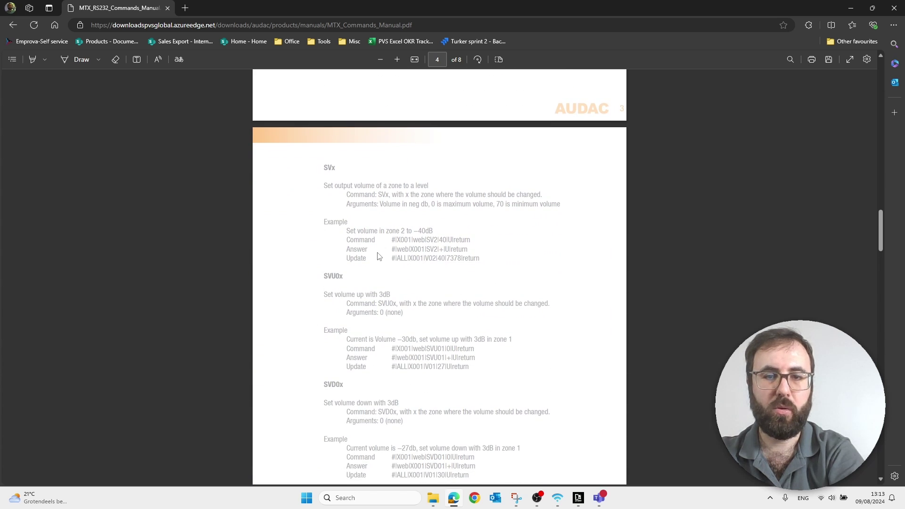
scroll(378, 256, "down", 1)
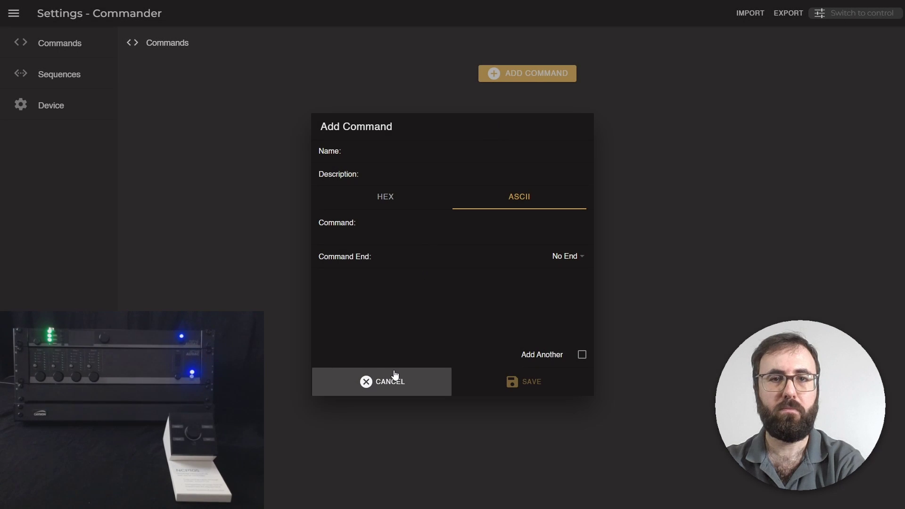
- Cancel the empty command, then import and save the commands from MTX Control Example.ThirdPartyDevice
left_click(395, 377)
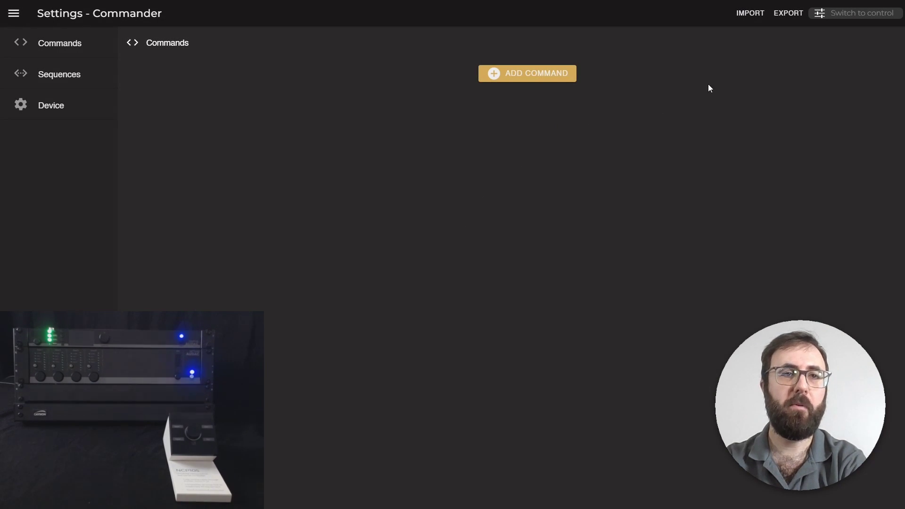
left_click(748, 13)
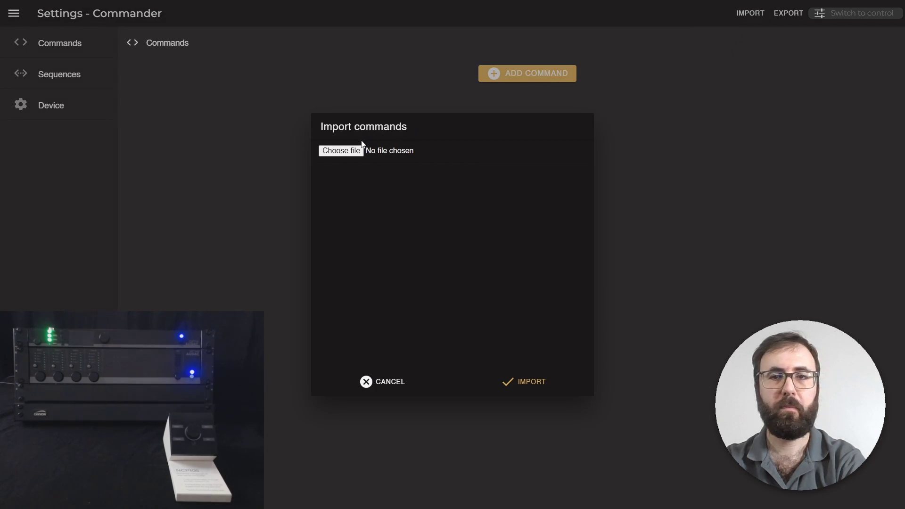
left_click(349, 151)
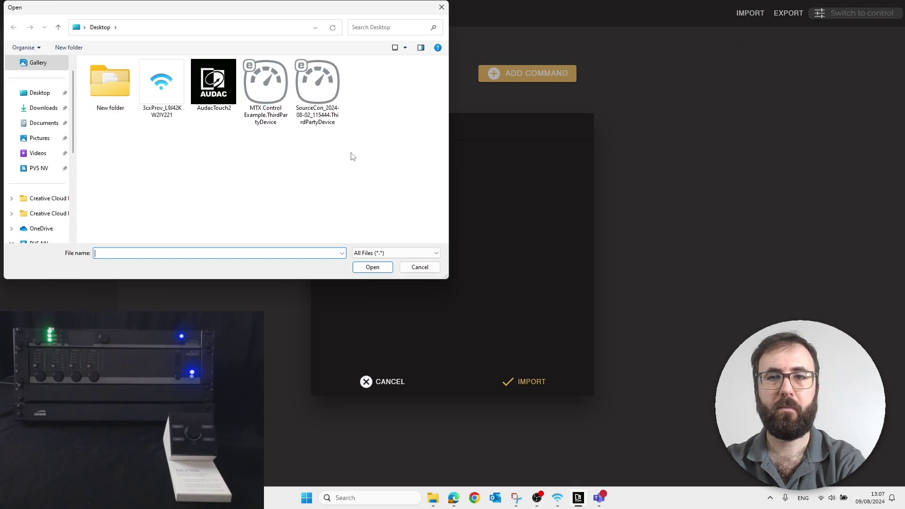
left_click(265, 101)
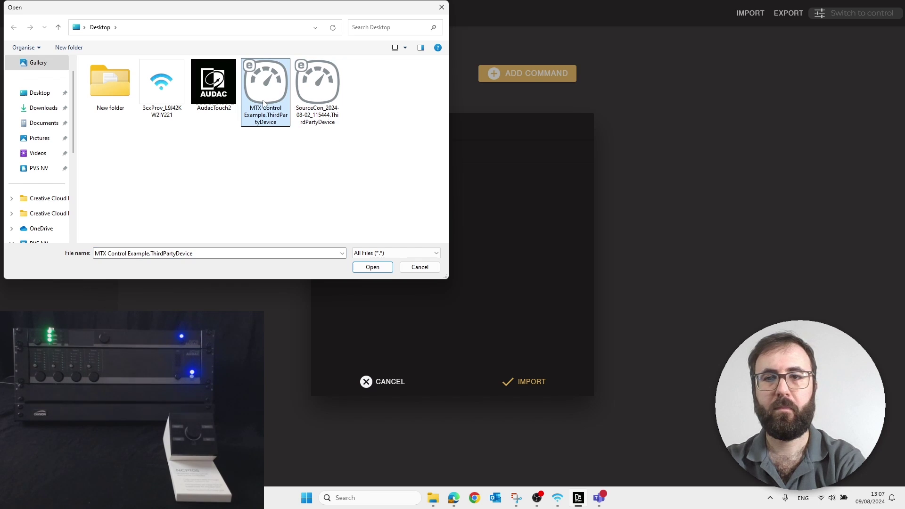
left_click(373, 267)
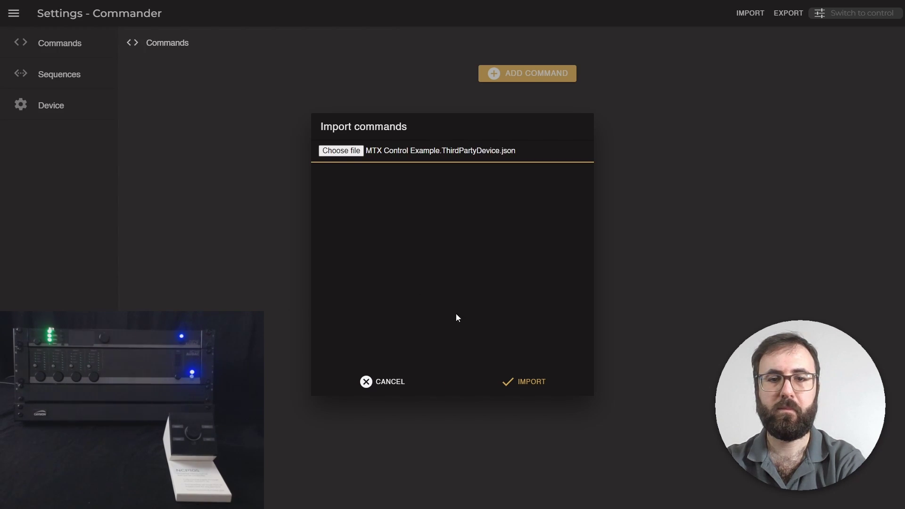
left_click(515, 387)
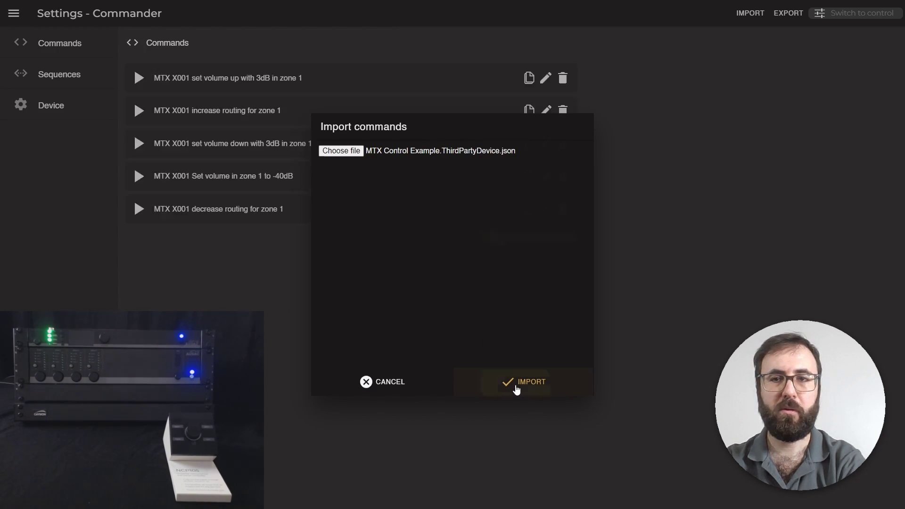
left_click(517, 388)
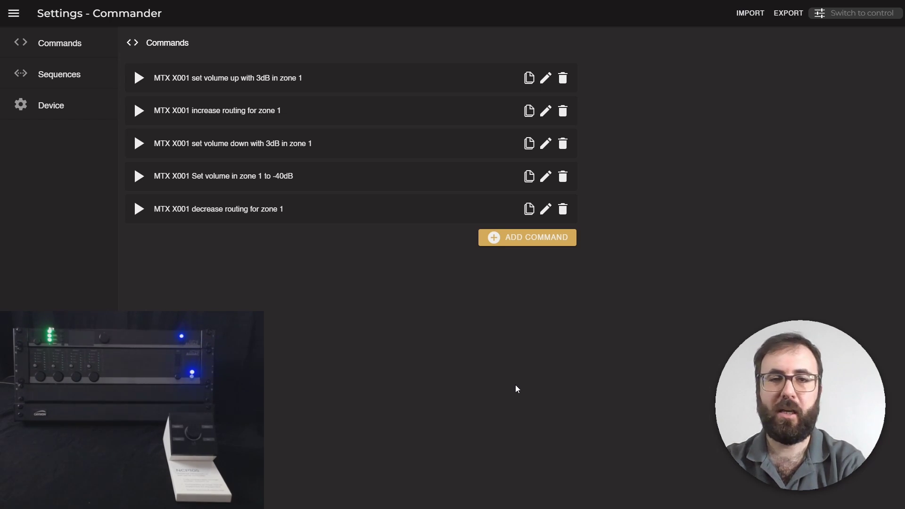
- Rename the Commander to MTX, save it, and return to the Devices list
left_click(81, 112)
left_click_drag(205, 87, 126, 86)
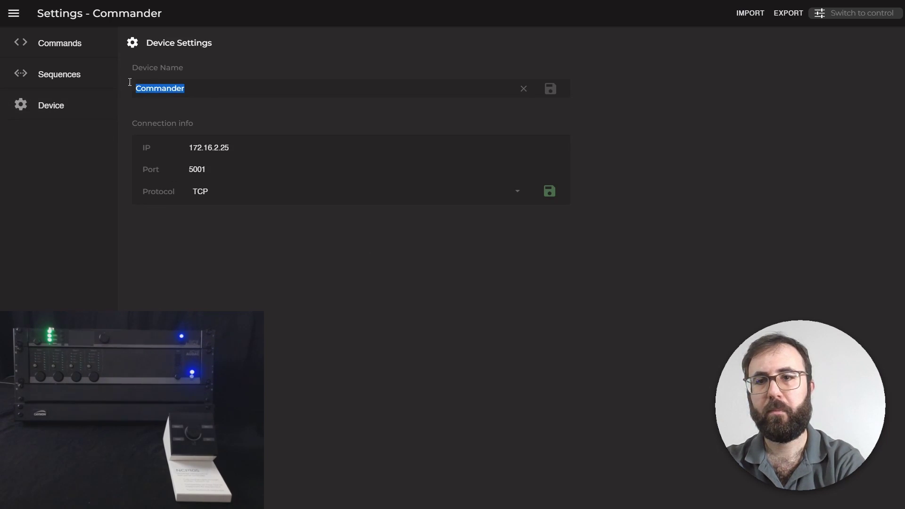
type("MTX")
left_click(551, 90)
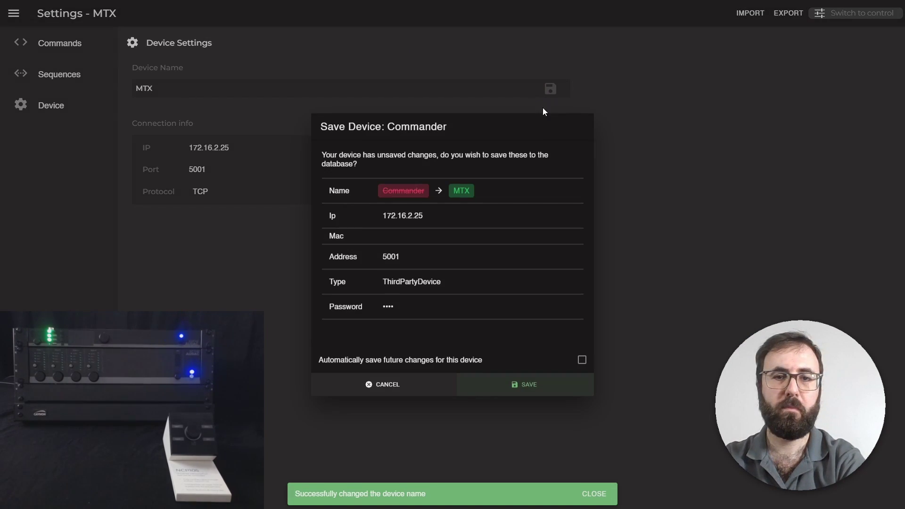
left_click(538, 394)
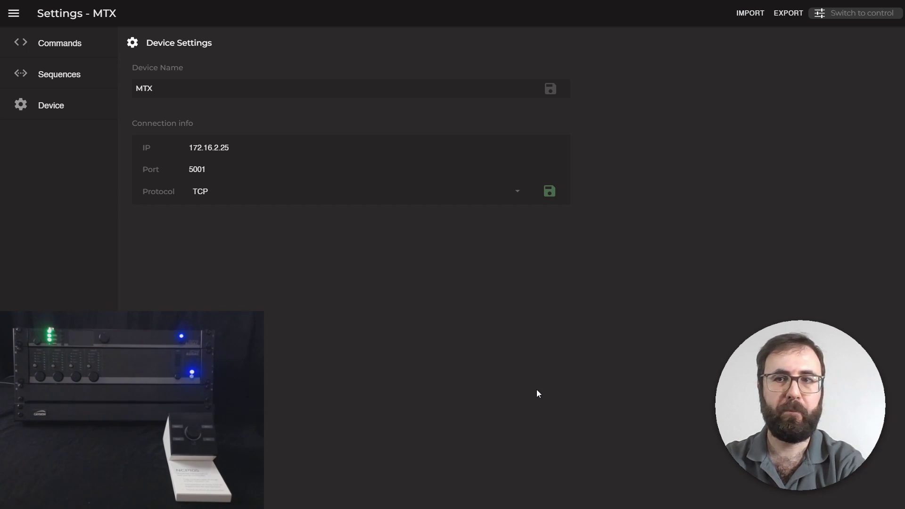
left_click(19, 17)
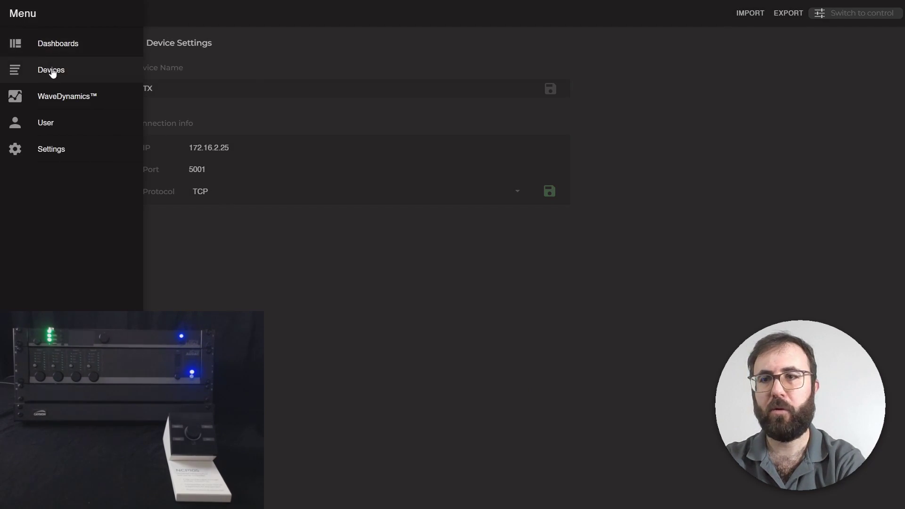
left_click(52, 72)
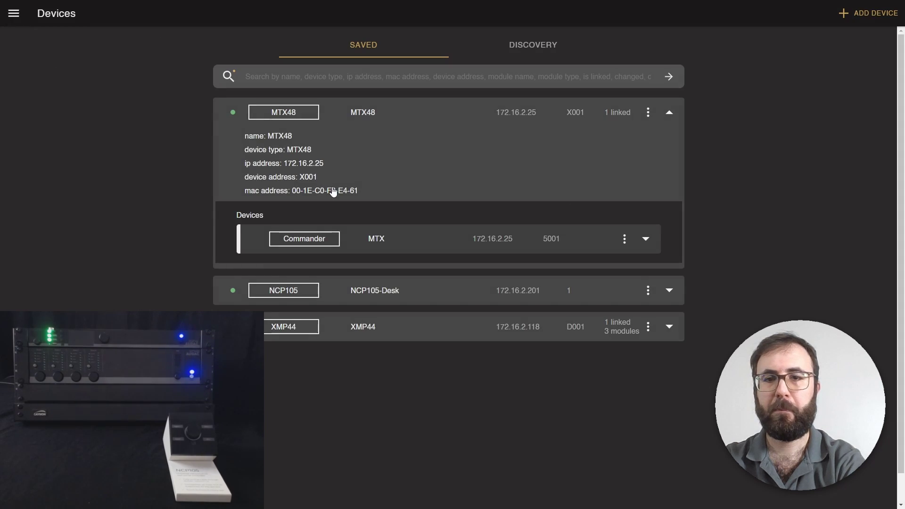
- Import the SourceCon slot 1 audio-track commands into XMP44's Commander and save them
left_click(669, 328)
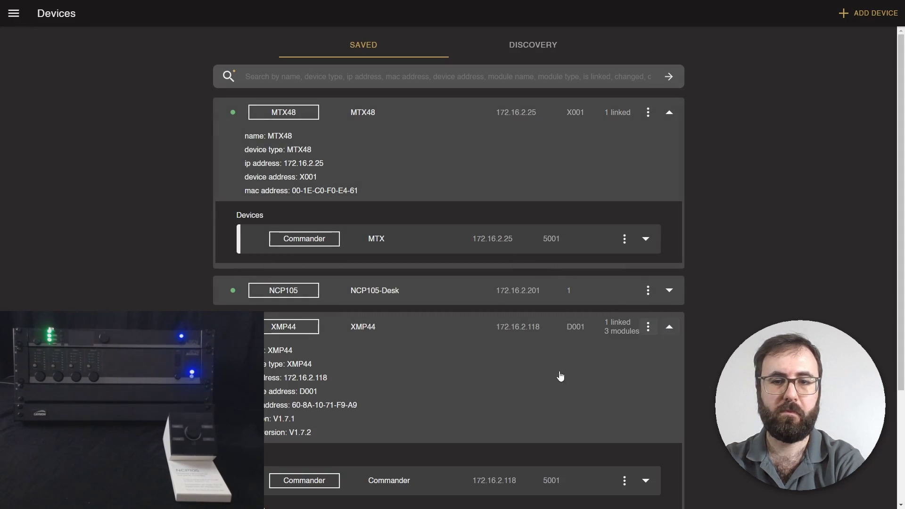
left_click(390, 480)
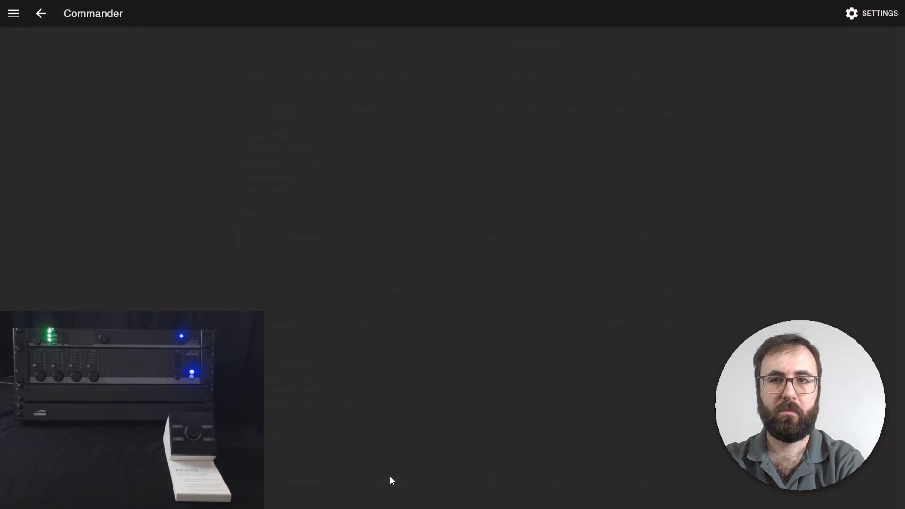
left_click(862, 15)
left_click(753, 19)
left_click(361, 149)
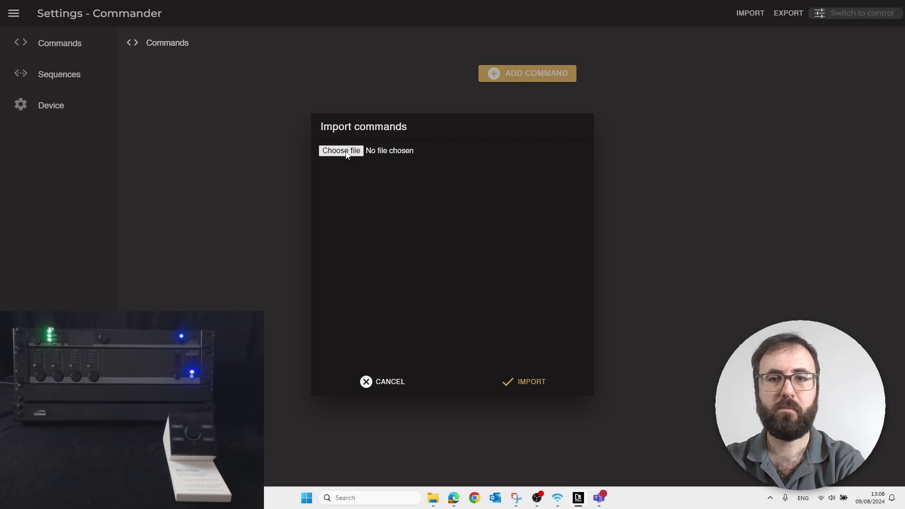
left_click(317, 85)
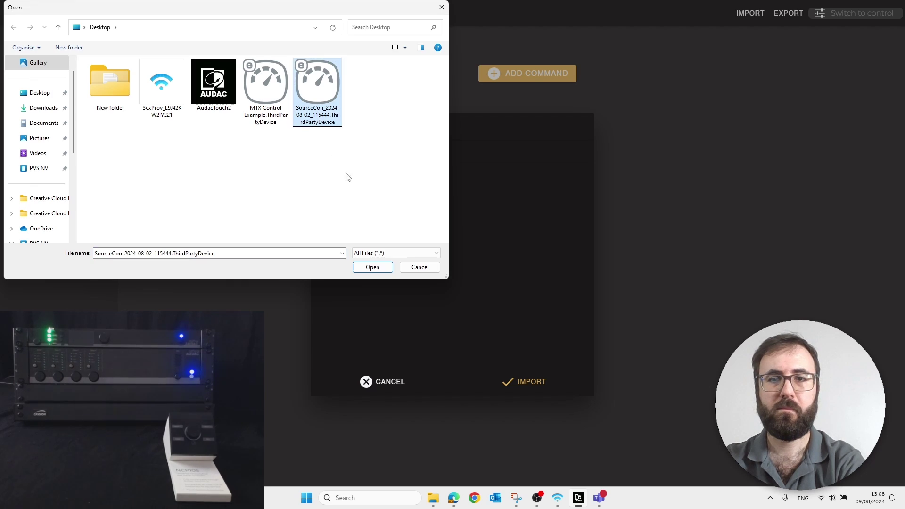
left_click(370, 269)
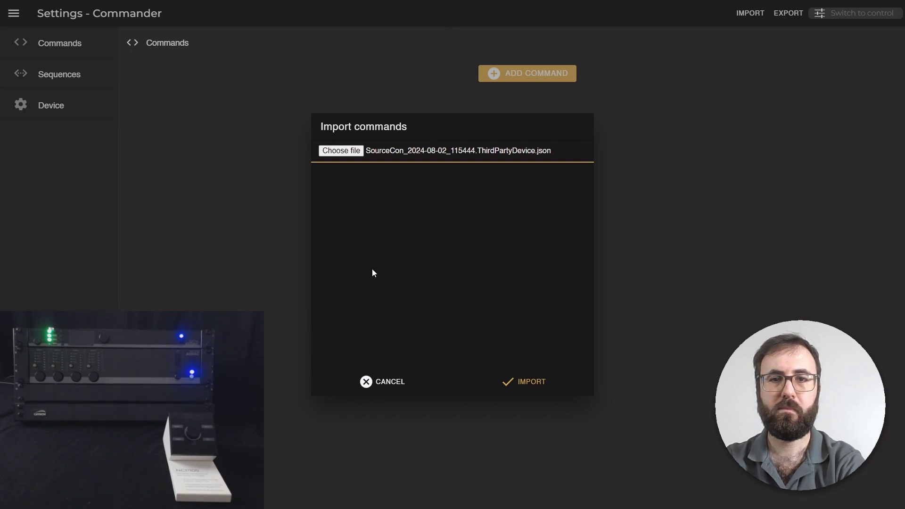
left_click(503, 385)
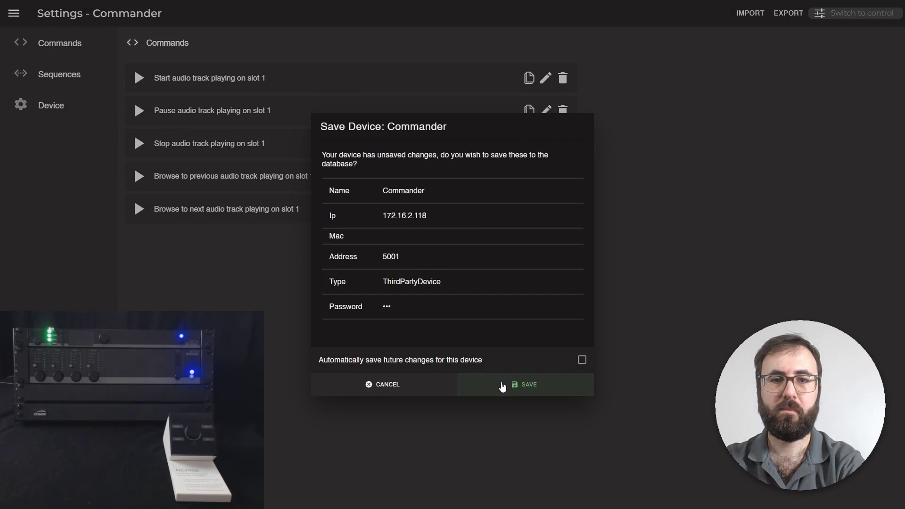
left_click(503, 386)
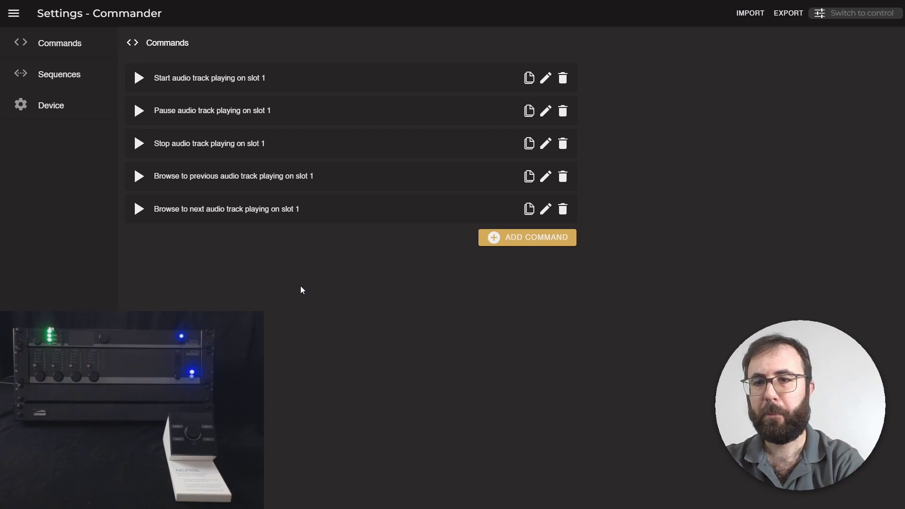
- Change the Commander at 172.16.2.118's Device Name to XMP and save
left_click(81, 110)
left_click_drag(188, 88, 81, 89)
type("XMP")
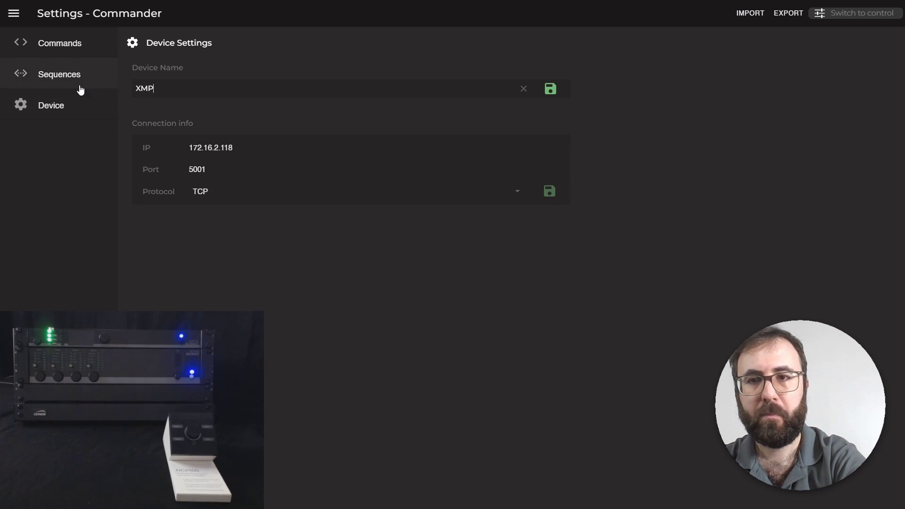
left_click(550, 88)
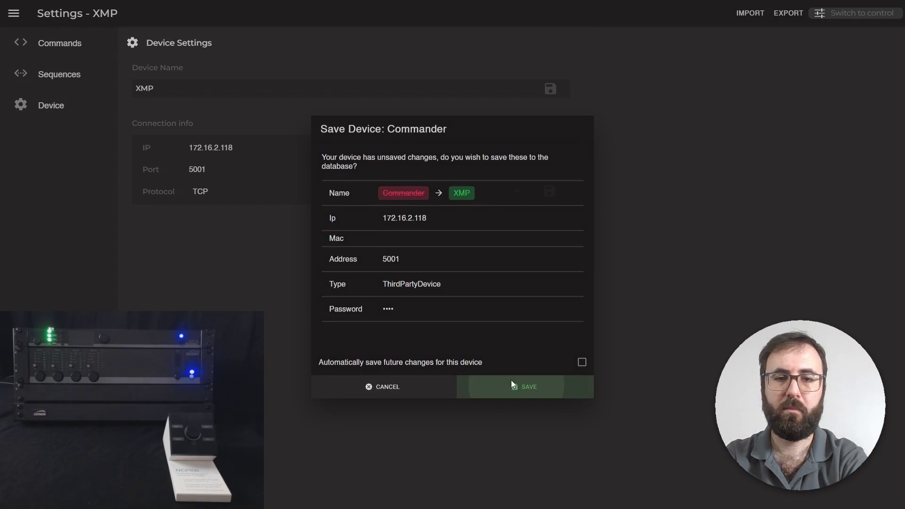
left_click(512, 384)
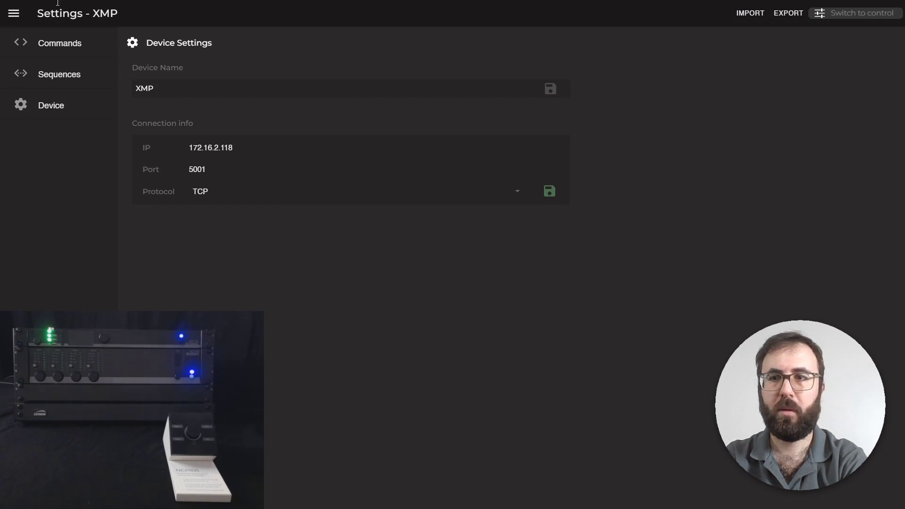
left_click(14, 13)
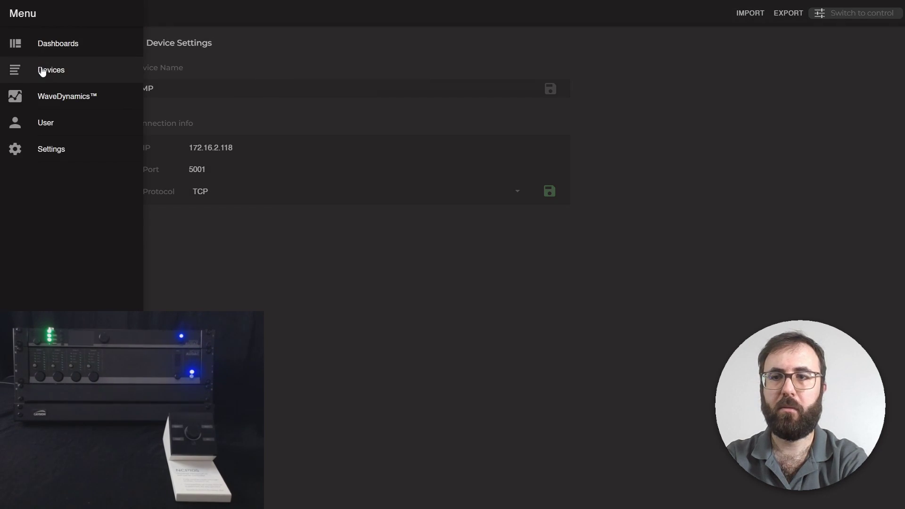
- In the NCP105 dashboard, map Button1 to MTX 'set volume up with 3dB in zone 1'
left_click(40, 66)
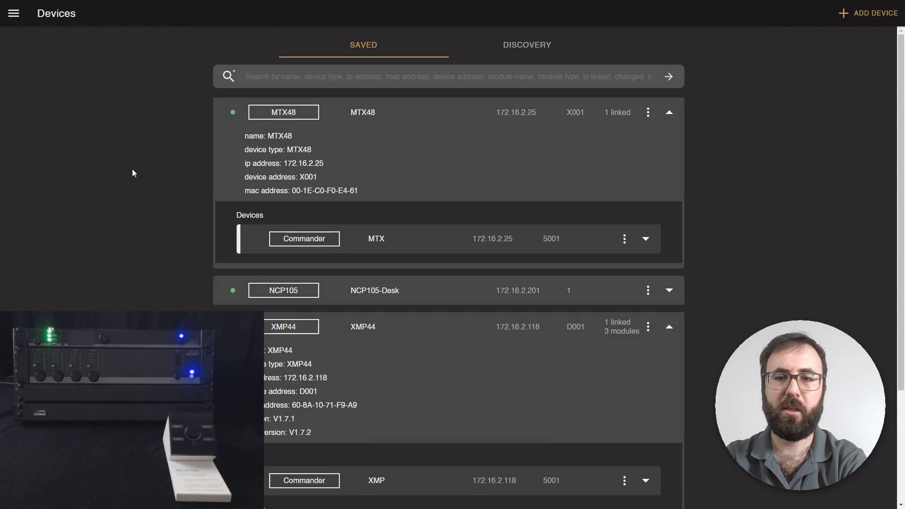
left_click(273, 291)
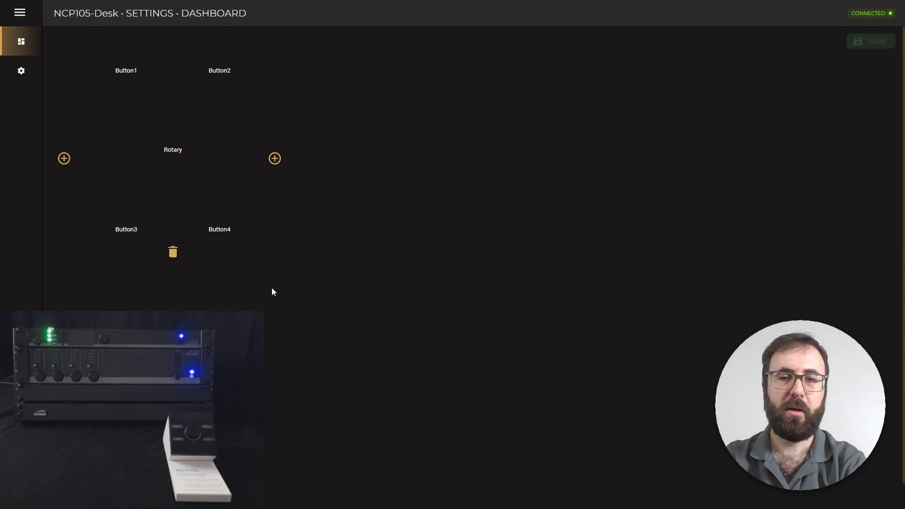
left_click(119, 81)
left_click(142, 111)
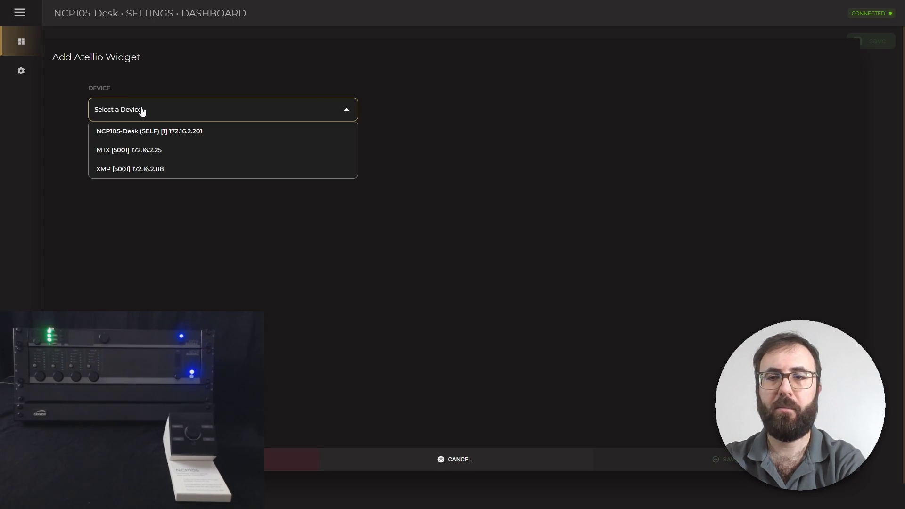
left_click(140, 151)
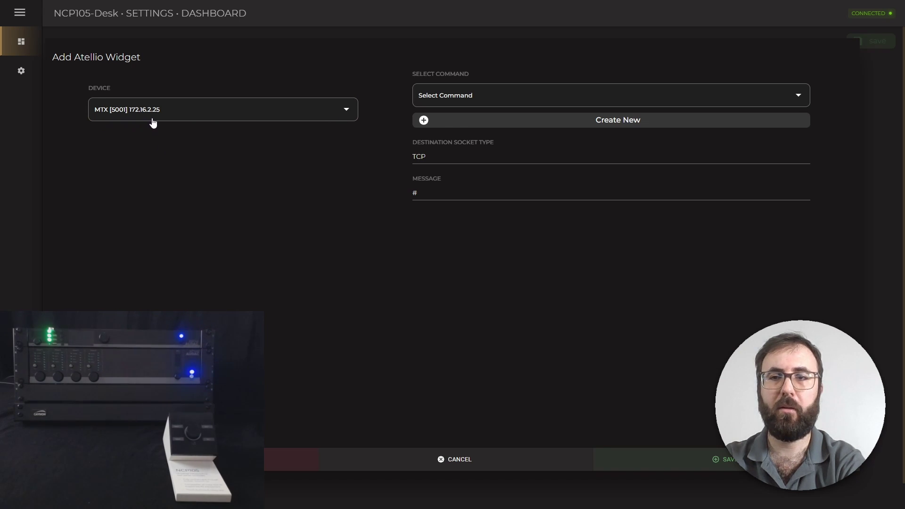
left_click(439, 104)
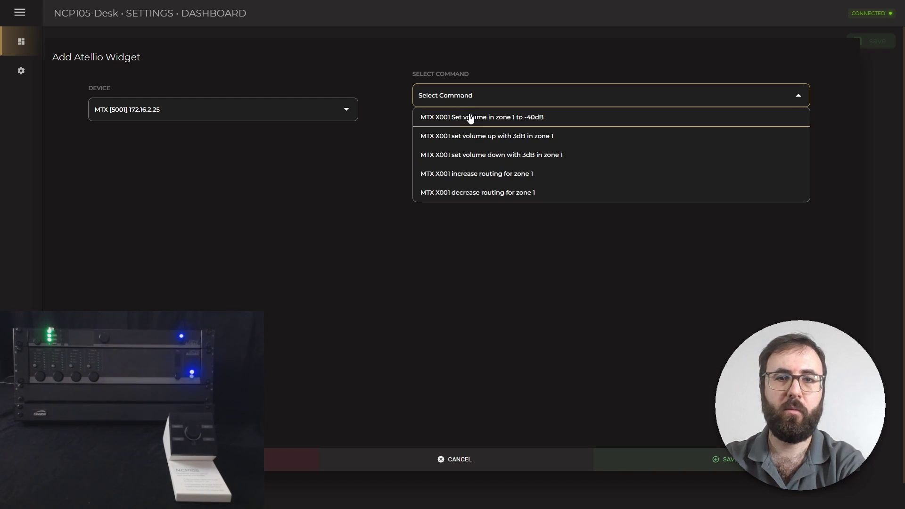
left_click(466, 136)
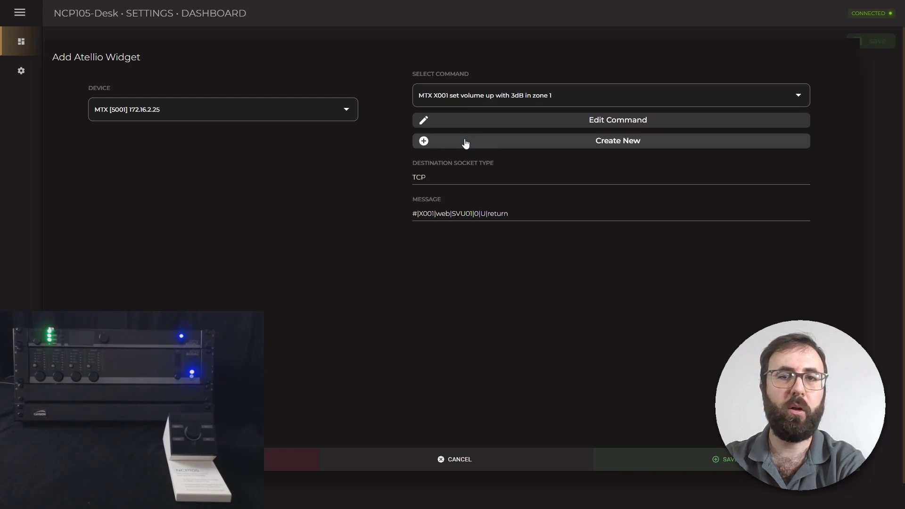
left_click(660, 465)
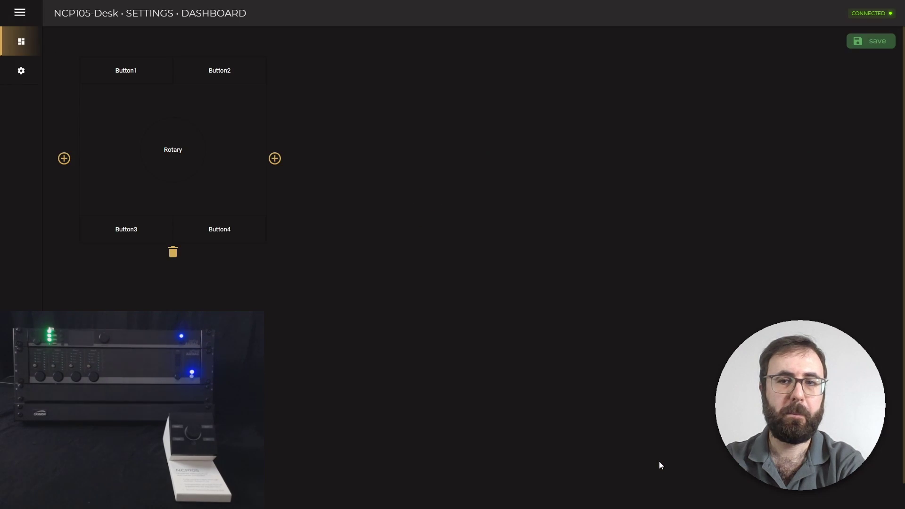
- Map Button3 to the MTX volume down 3dB in zone 1 command
left_click(137, 230)
left_click(155, 110)
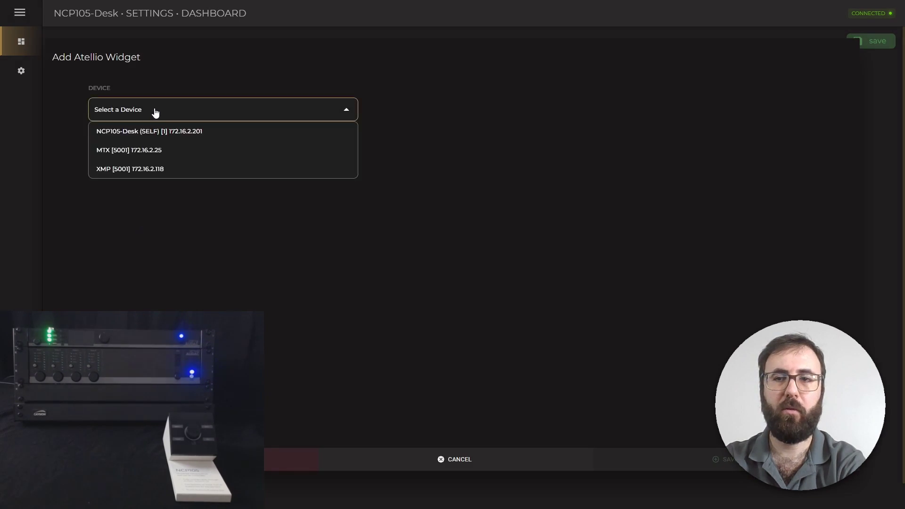
left_click(148, 150)
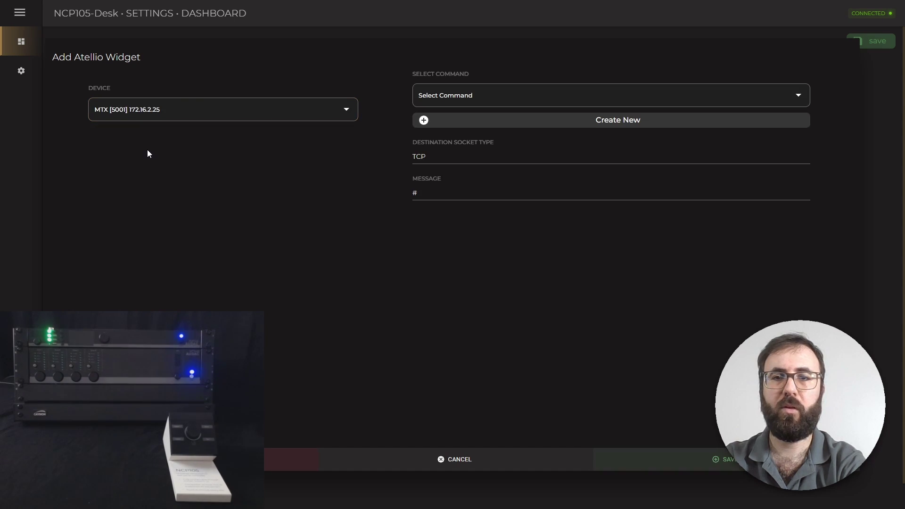
left_click(436, 100)
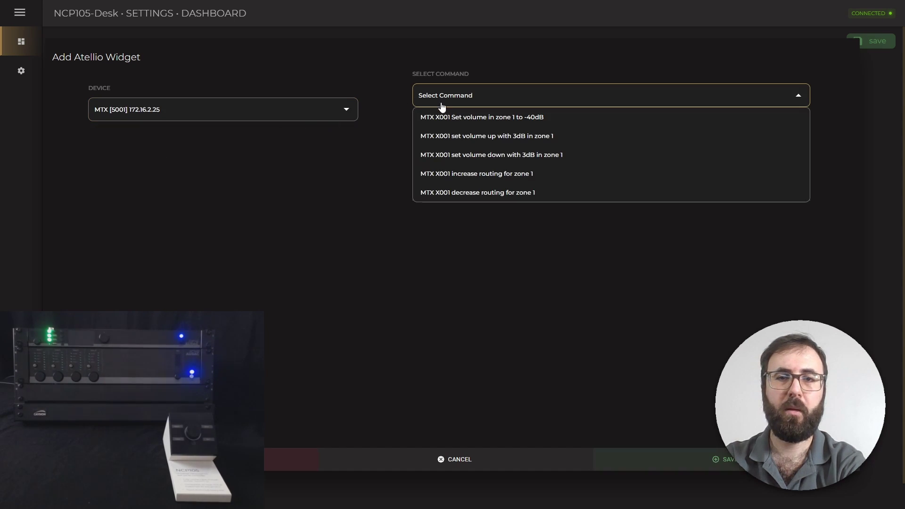
left_click(497, 157)
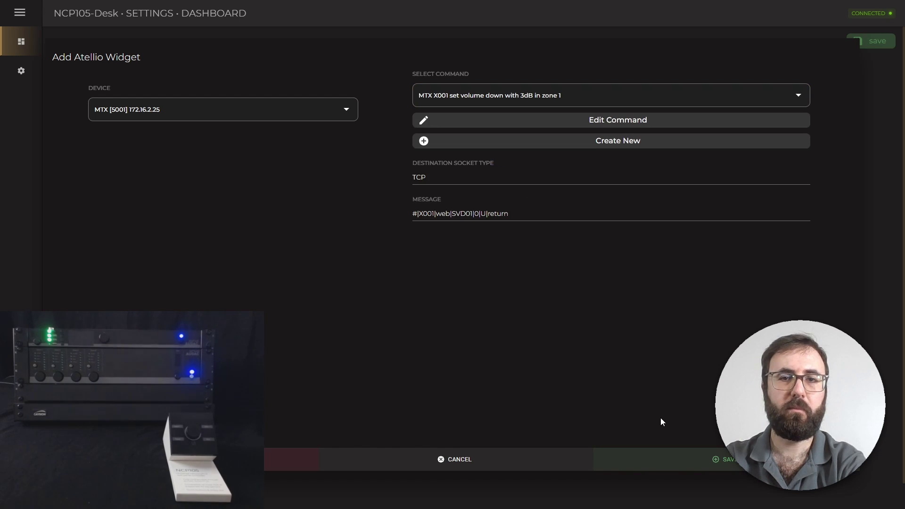
left_click(664, 455)
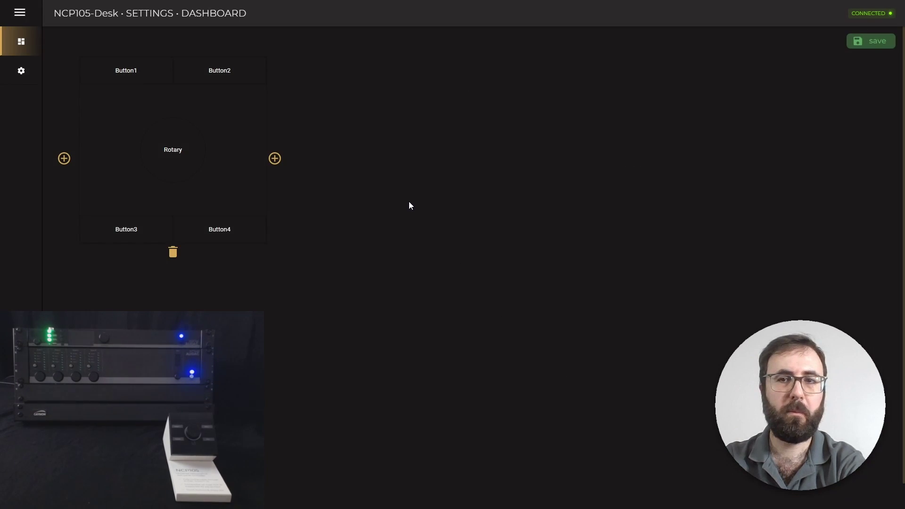
- Map Button2 to the XMP (172.16.2.118) command 'Start audio track playing on slot 1'
left_click(226, 71)
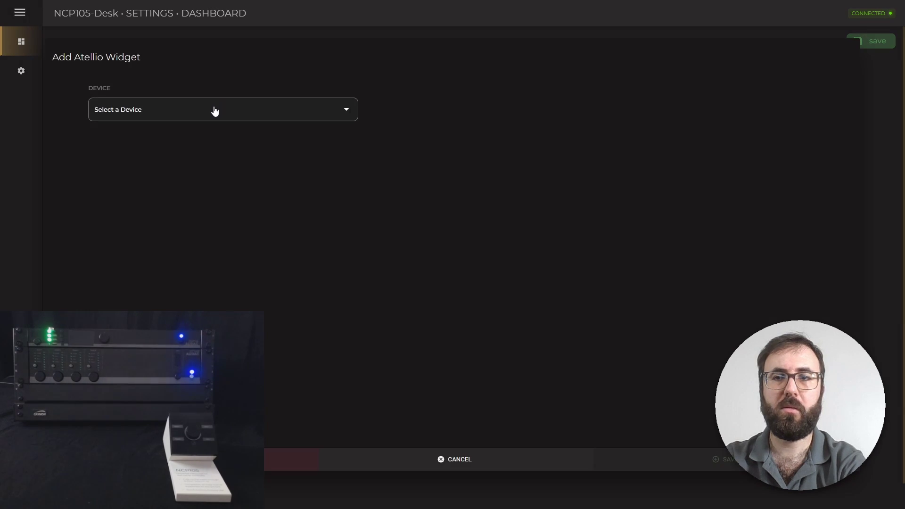
left_click(215, 111)
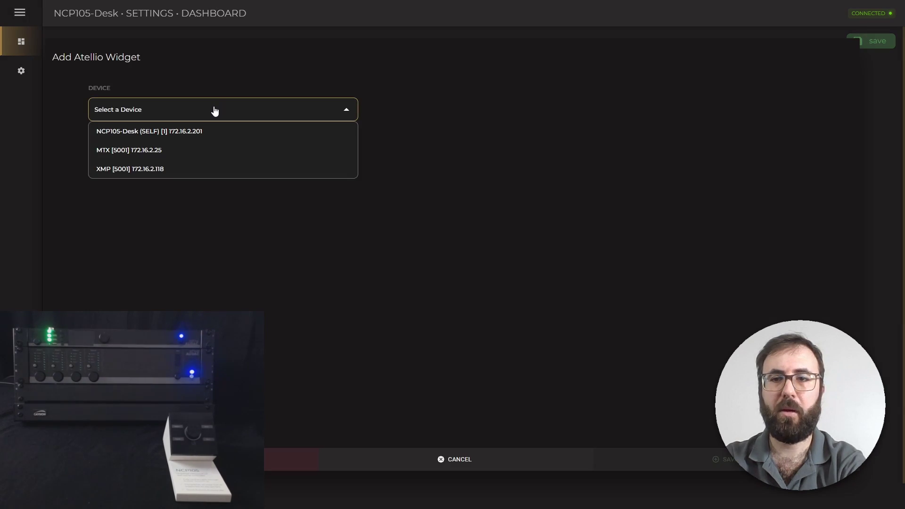
left_click(186, 169)
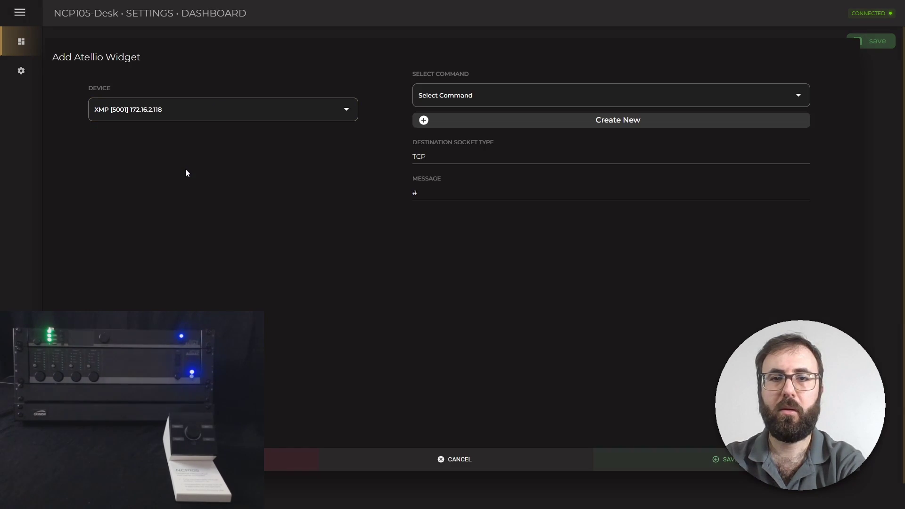
left_click(429, 98)
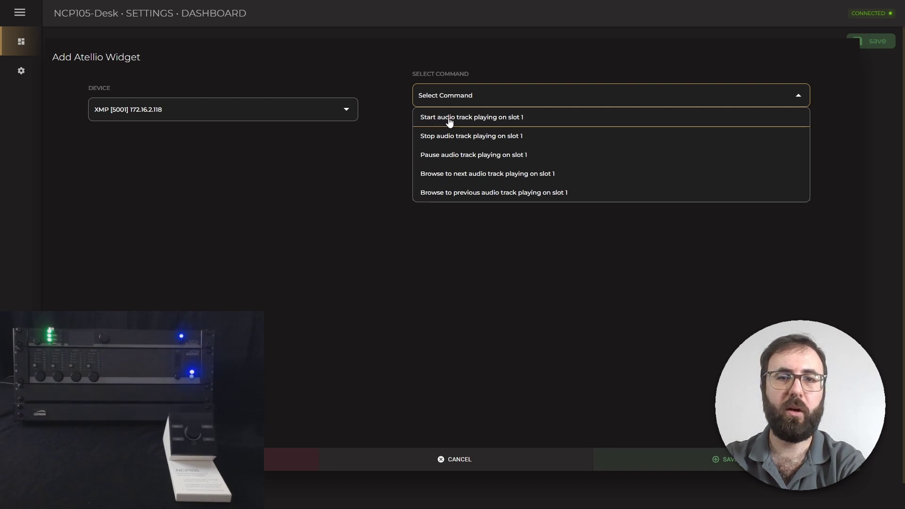
left_click(509, 118)
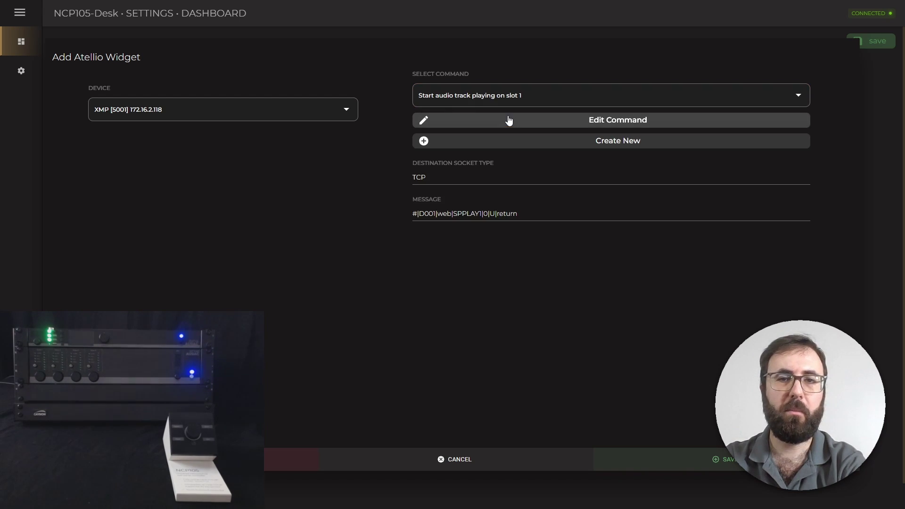
left_click(675, 457)
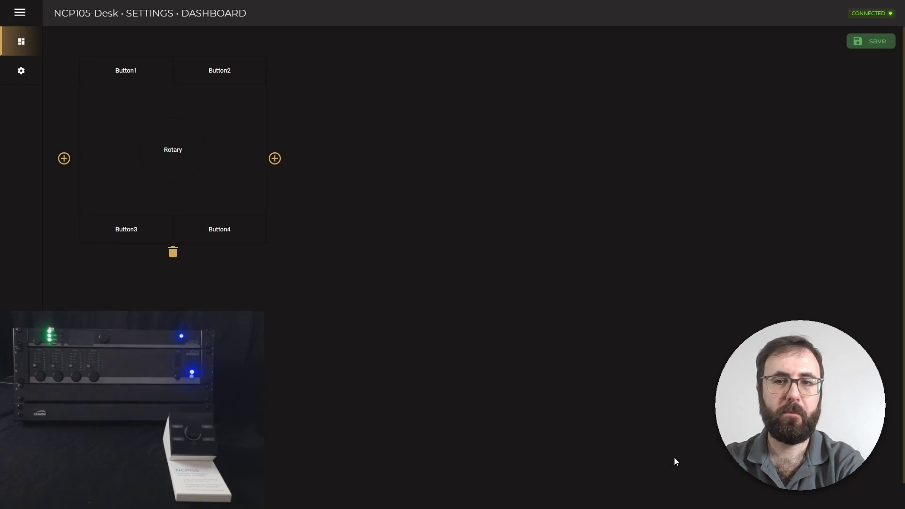
- Map Button4 to XMP 'Pause audio track playing on slot 1', then save the dashboard
left_click(232, 229)
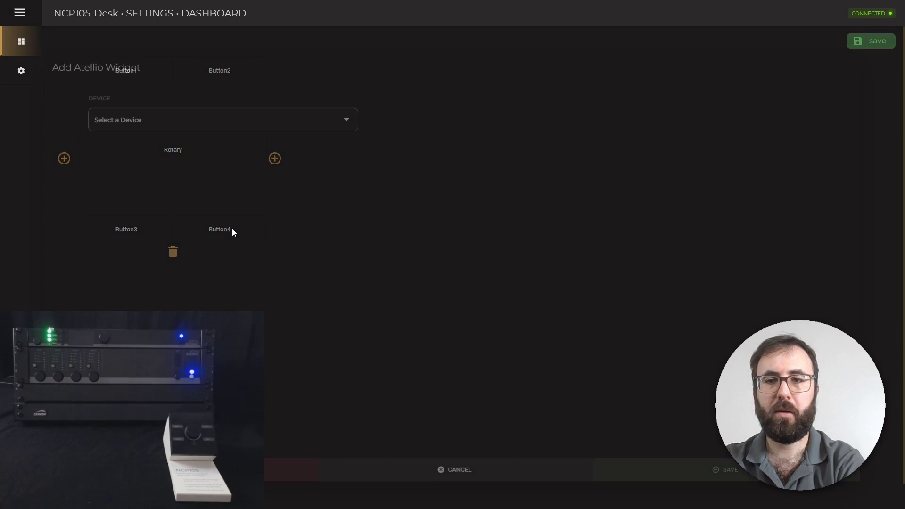
left_click(281, 110)
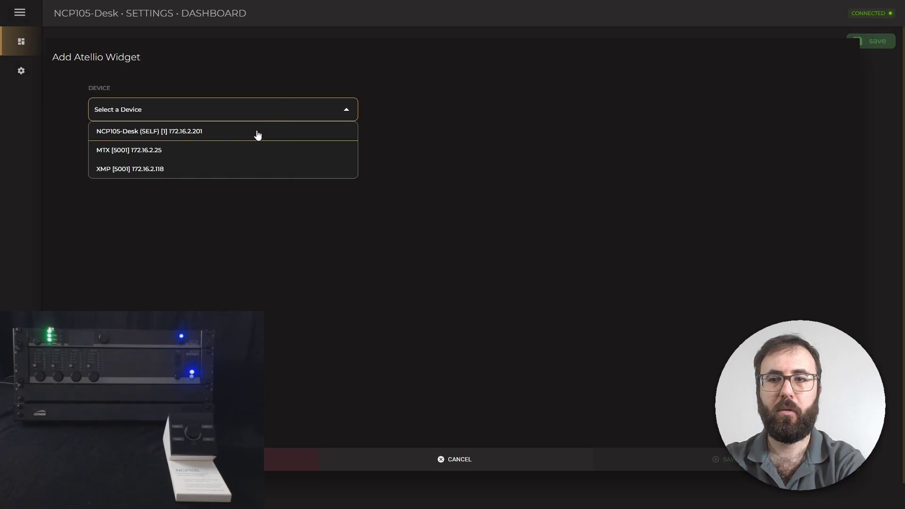
left_click(239, 169)
left_click(434, 100)
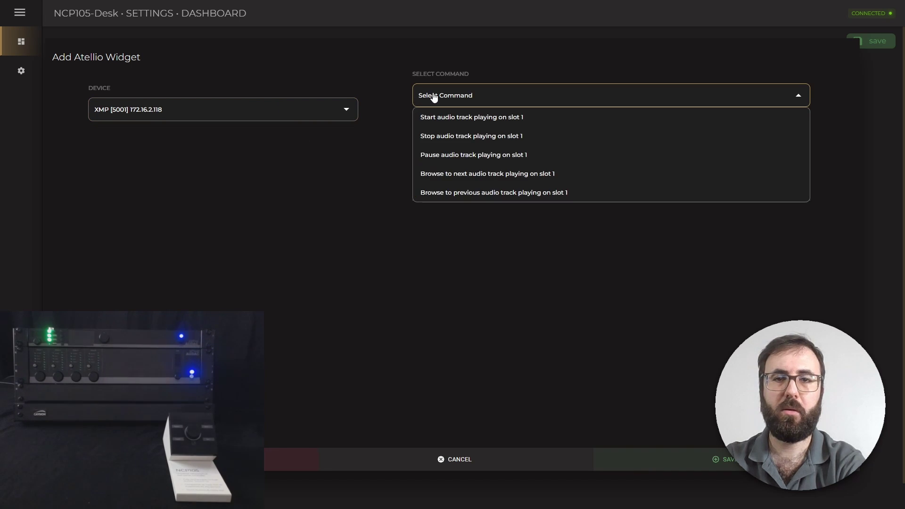
left_click(443, 156)
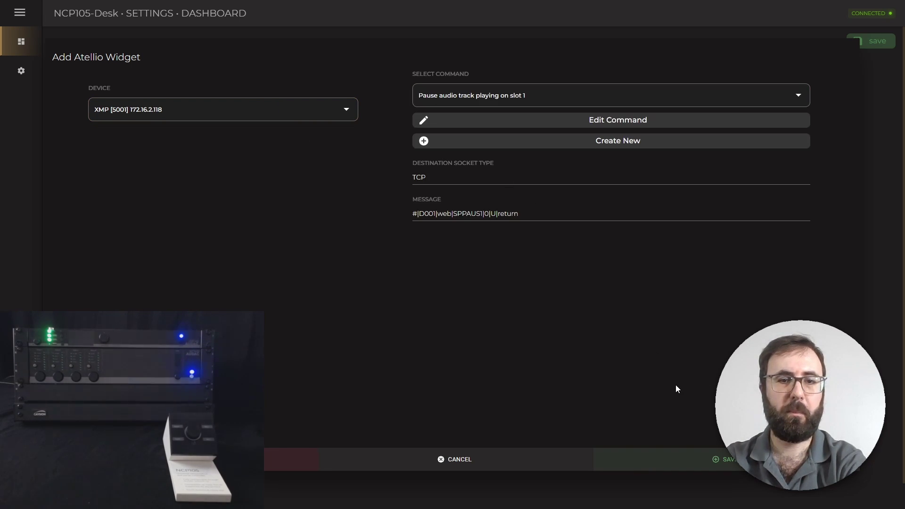
left_click(673, 456)
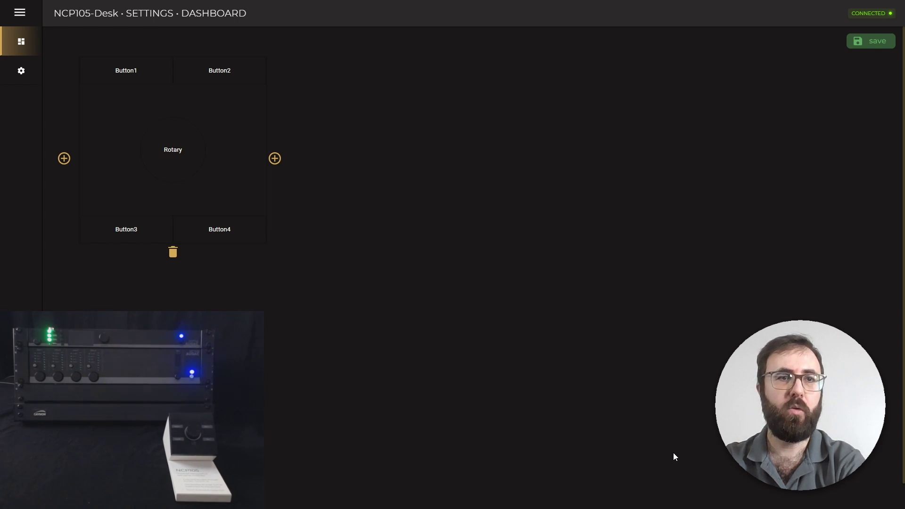
left_click(869, 45)
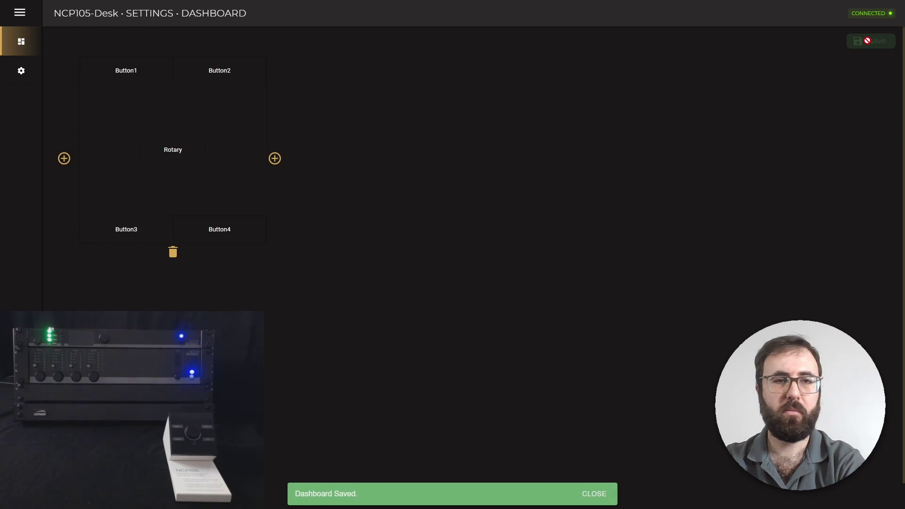
- Open the MTX48 device page from the Devices list in the main navigation
left_click(17, 12)
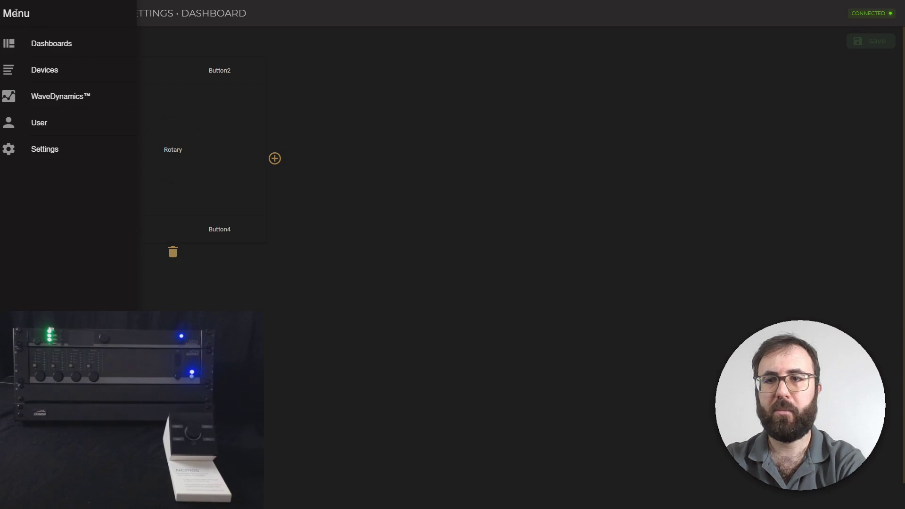
left_click(38, 77)
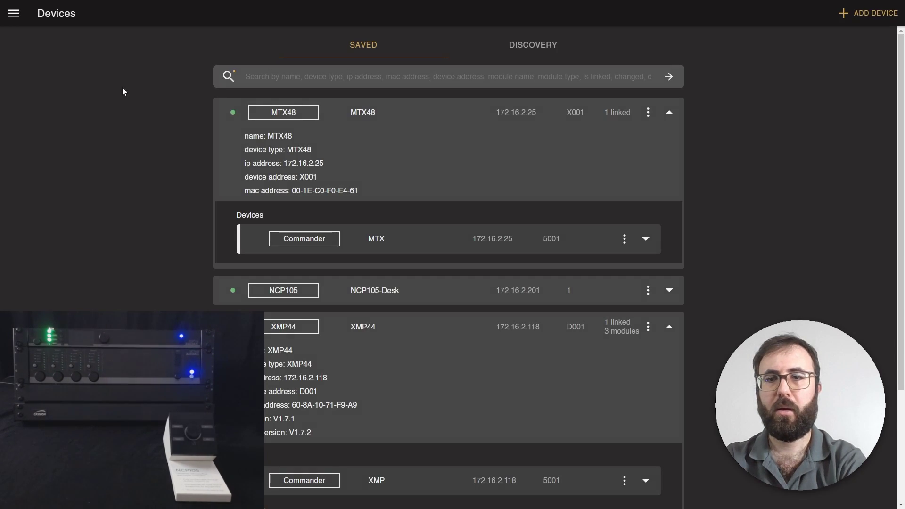
left_click(269, 112)
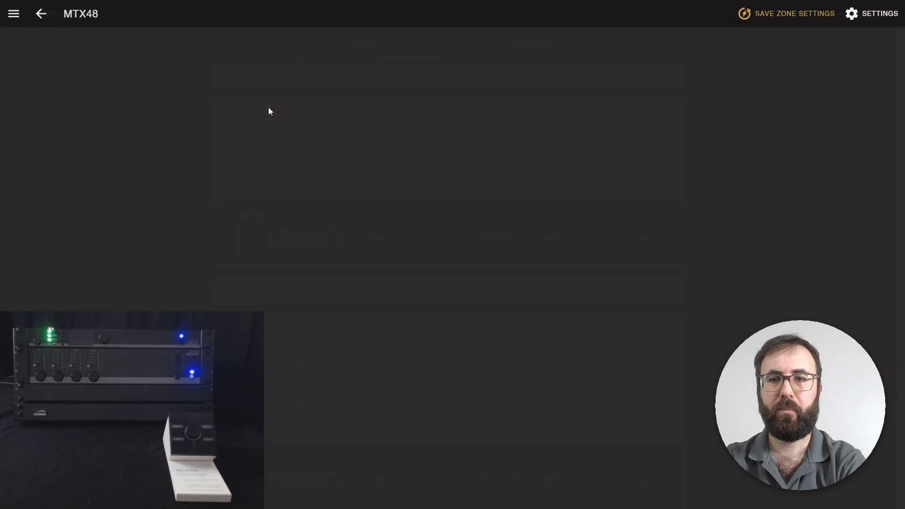